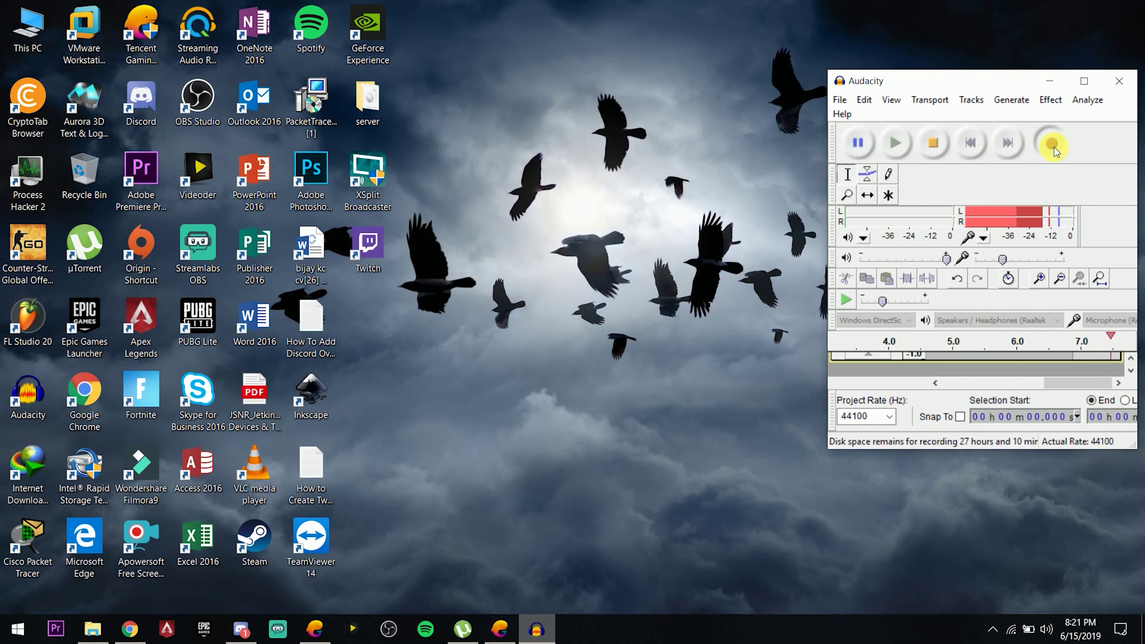
Minimize Audacity and bring up the Tencent Gaming Buddy window to view the running game before minimizing it as well
{"action": "left_click", "coordinate": [1041, 80]}
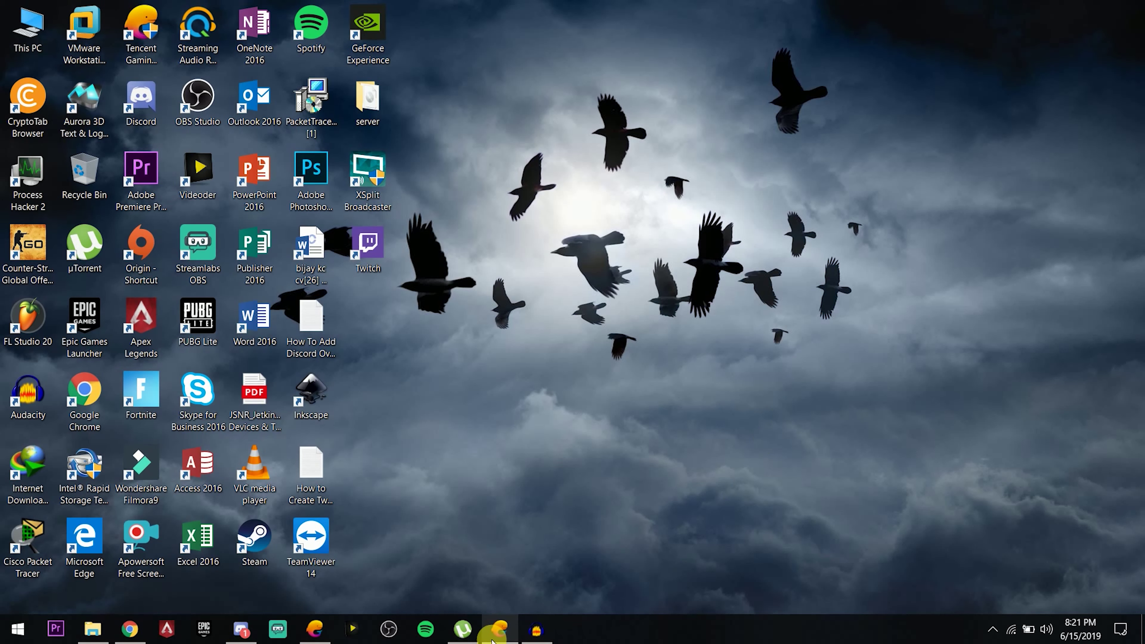
{"action": "left_click", "coordinate": [499, 628]}
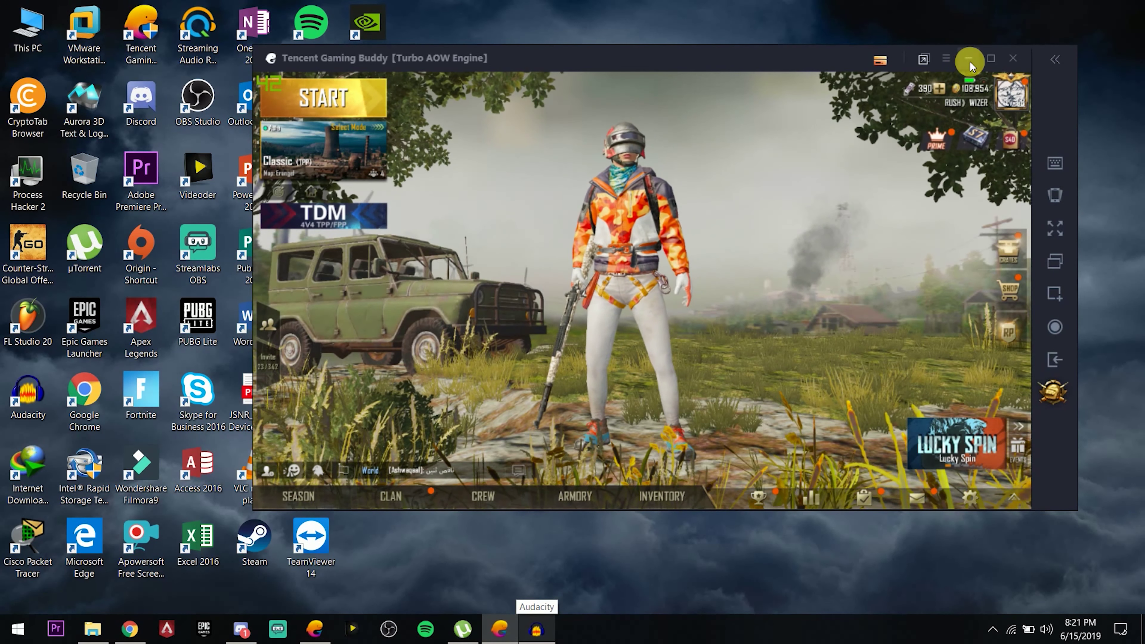
{"action": "left_click", "coordinate": [969, 59]}
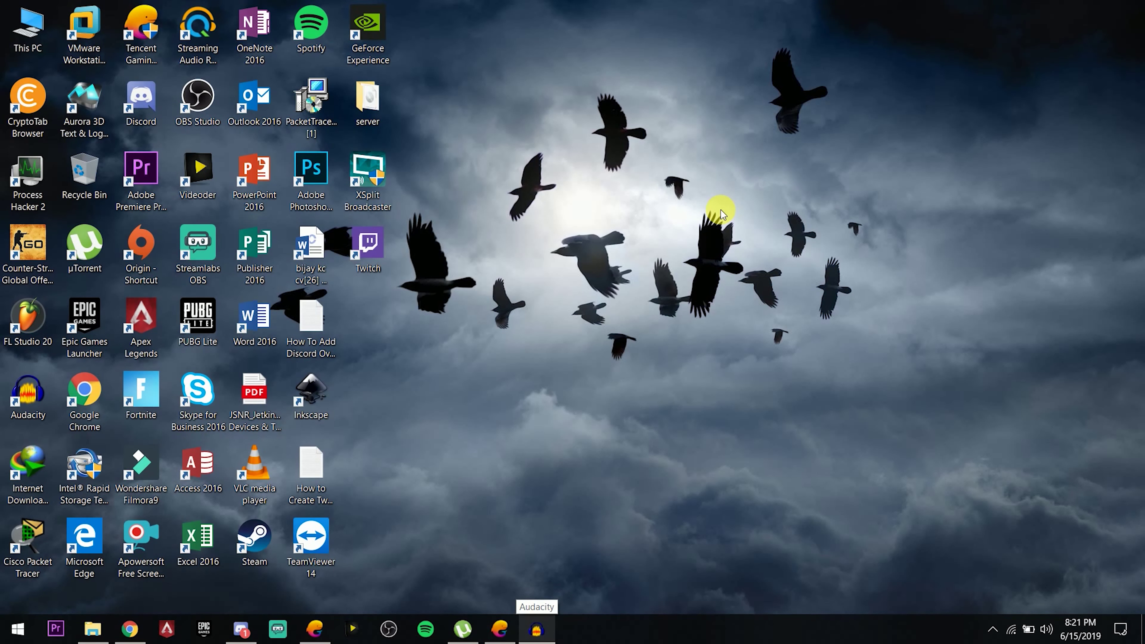
{"action": "right_click", "coordinate": [492, 227]}
{"action": "left_click", "coordinate": [545, 276]}
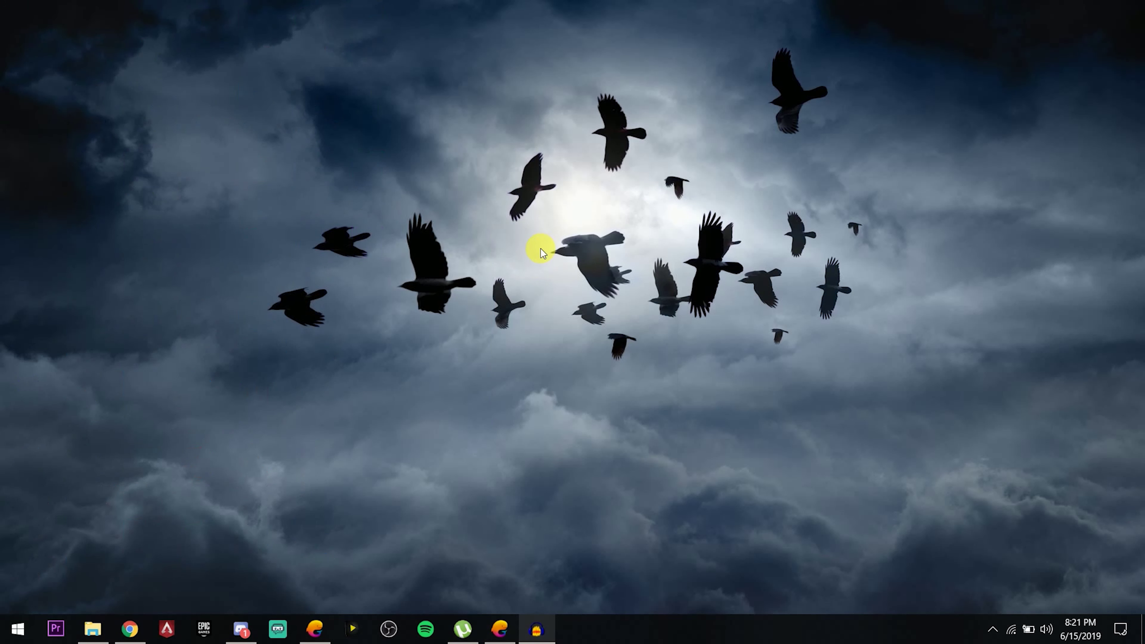
{"action": "right_click", "coordinate": [541, 248]}
{"action": "left_click", "coordinate": [556, 287]}
{"action": "right_click", "coordinate": [539, 239]}
{"action": "left_click", "coordinate": [558, 287]}
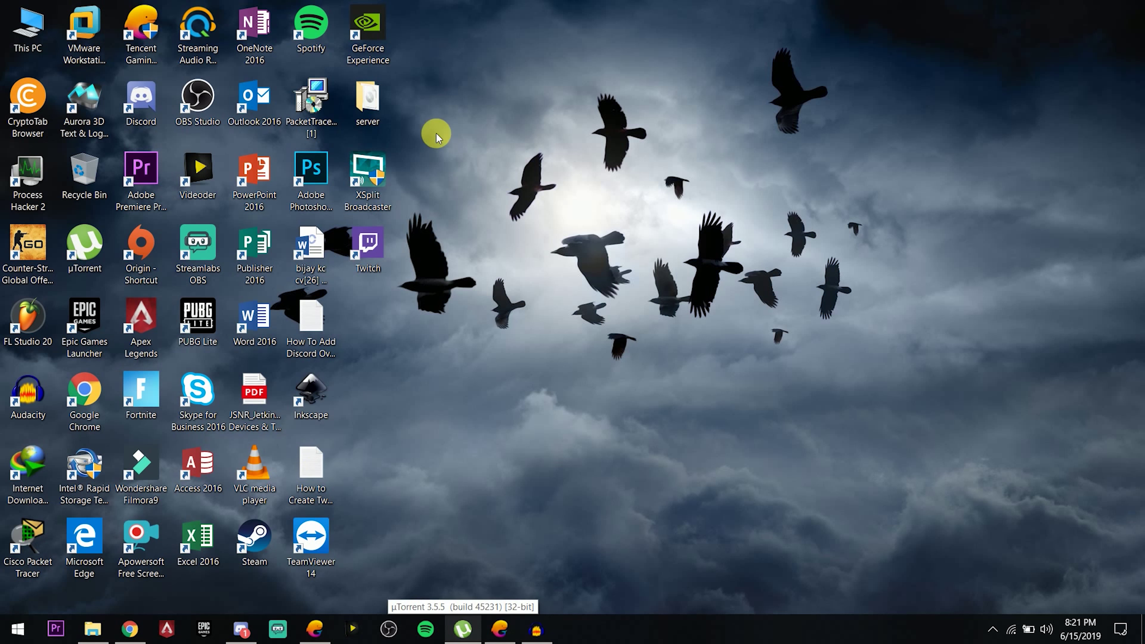
{"action": "left_click", "coordinate": [14, 632]}
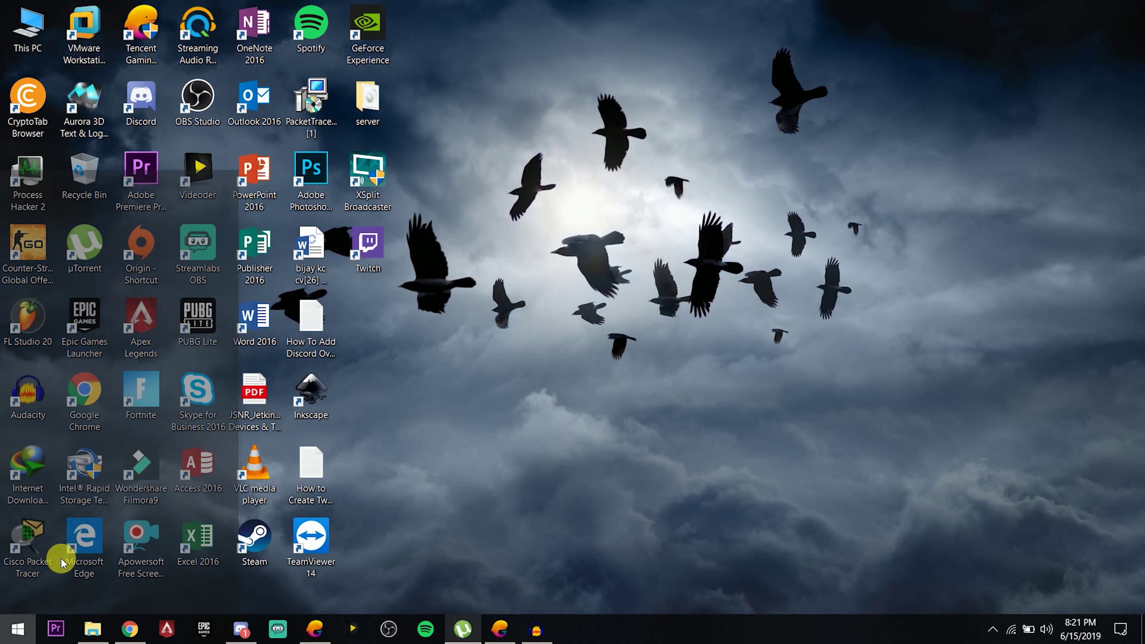
{"action": "left_click", "coordinate": [504, 258]}
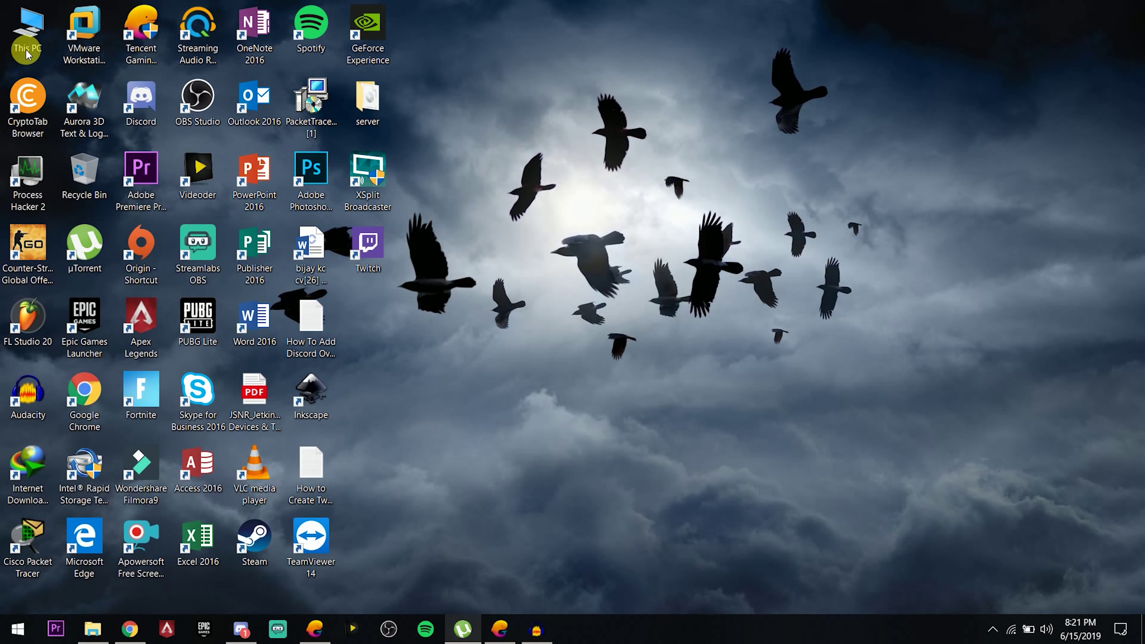
In This PC's advanced system settings, set the visual effects performance option to Adjust for best performance and apply it
{"action": "right_click", "coordinate": [31, 38]}
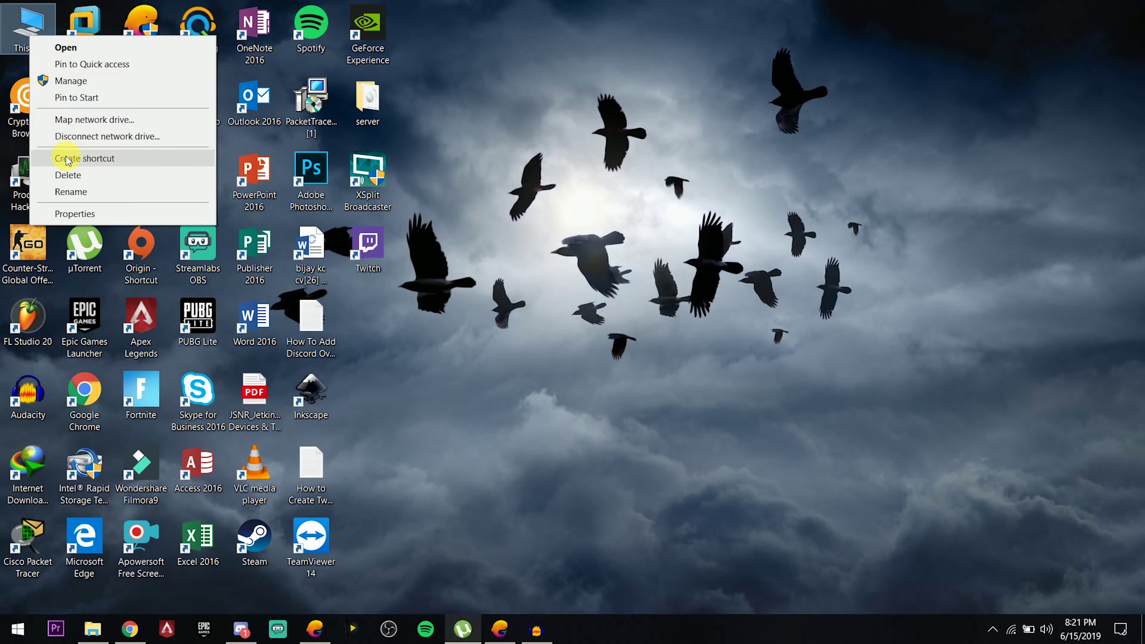
{"action": "left_click", "coordinate": [73, 214]}
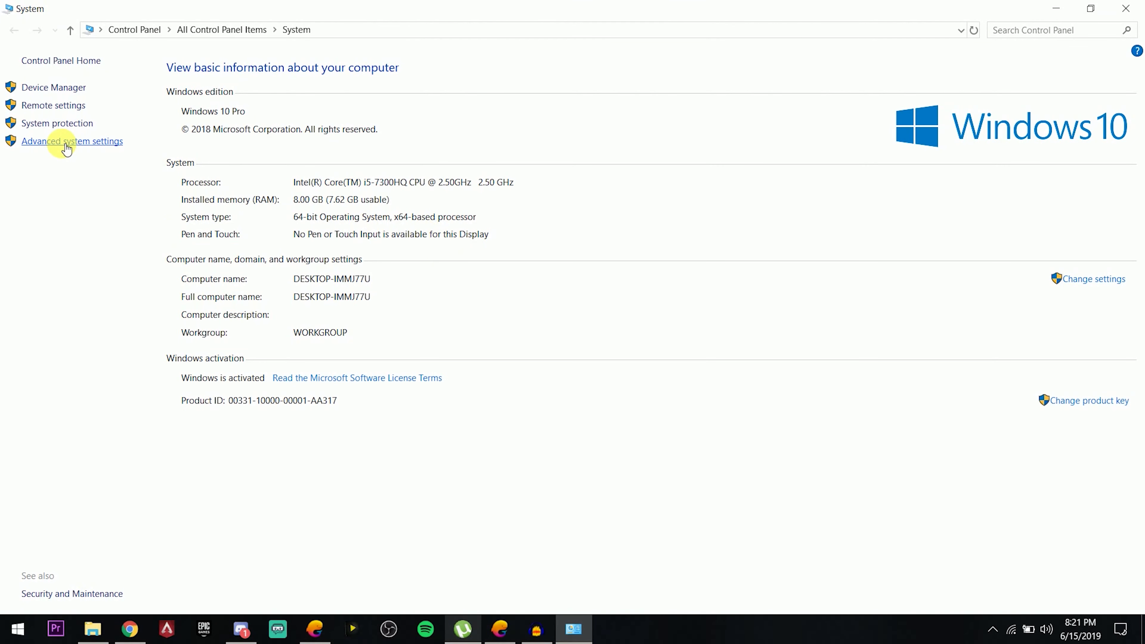
{"action": "left_click", "coordinate": [65, 145]}
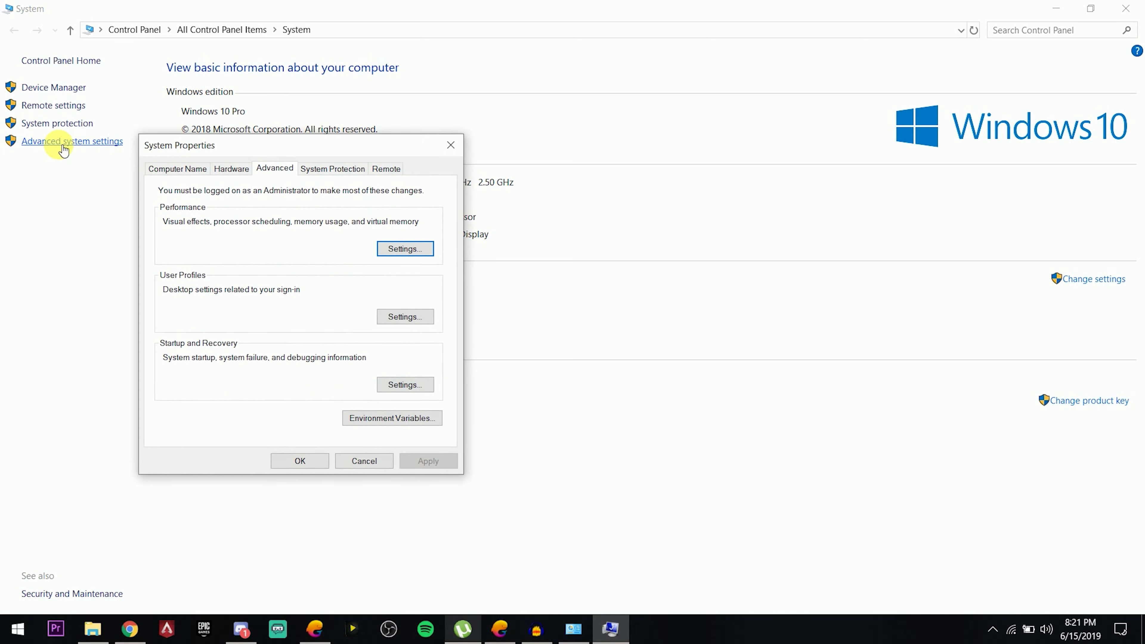
{"action": "left_click", "coordinate": [397, 252]}
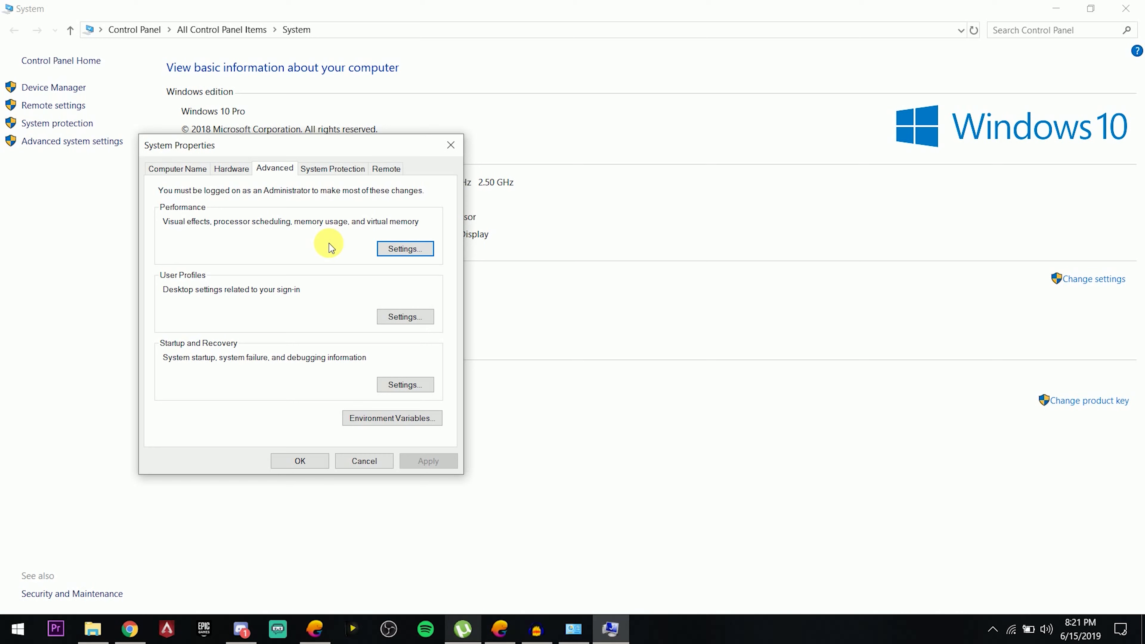
{"action": "left_click", "coordinate": [400, 250]}
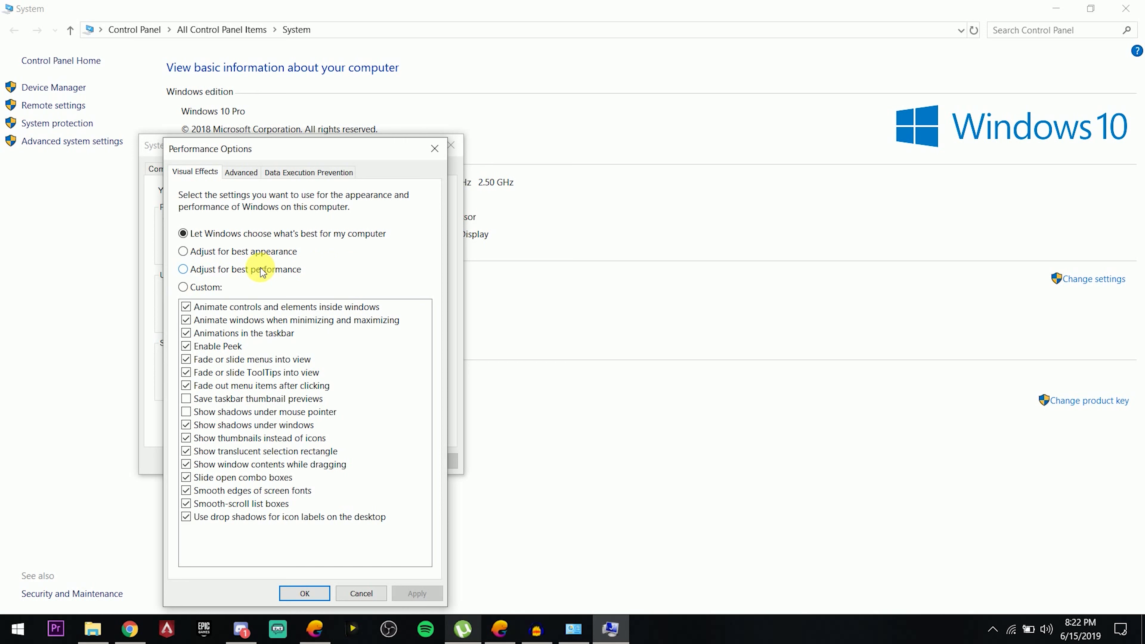
{"action": "left_click", "coordinate": [183, 269]}
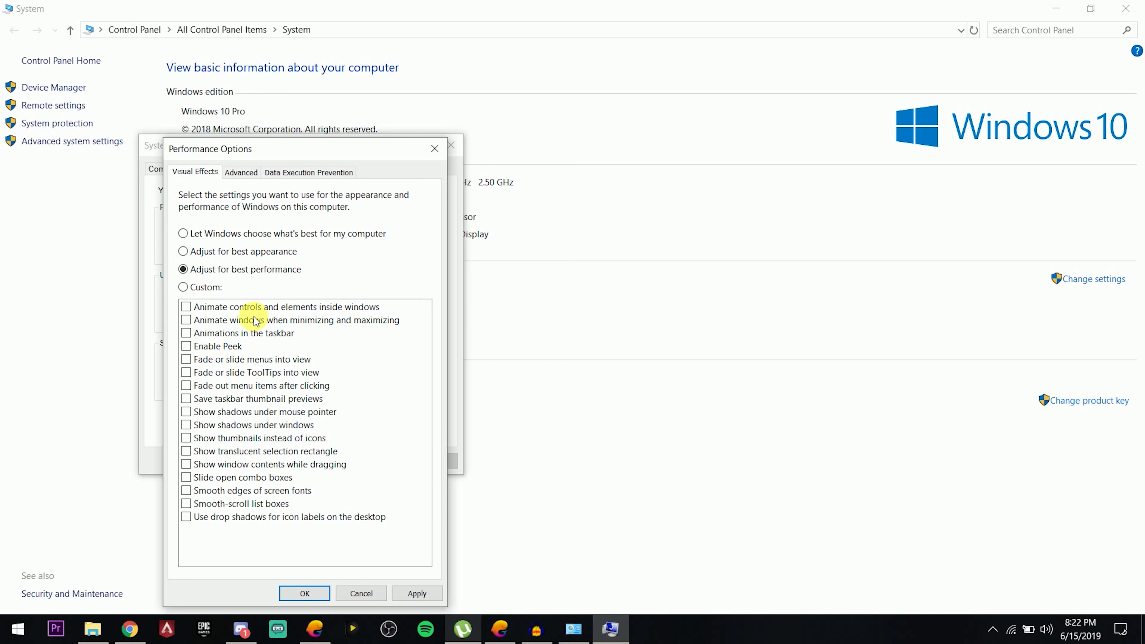
{"action": "left_click", "coordinate": [417, 594]}
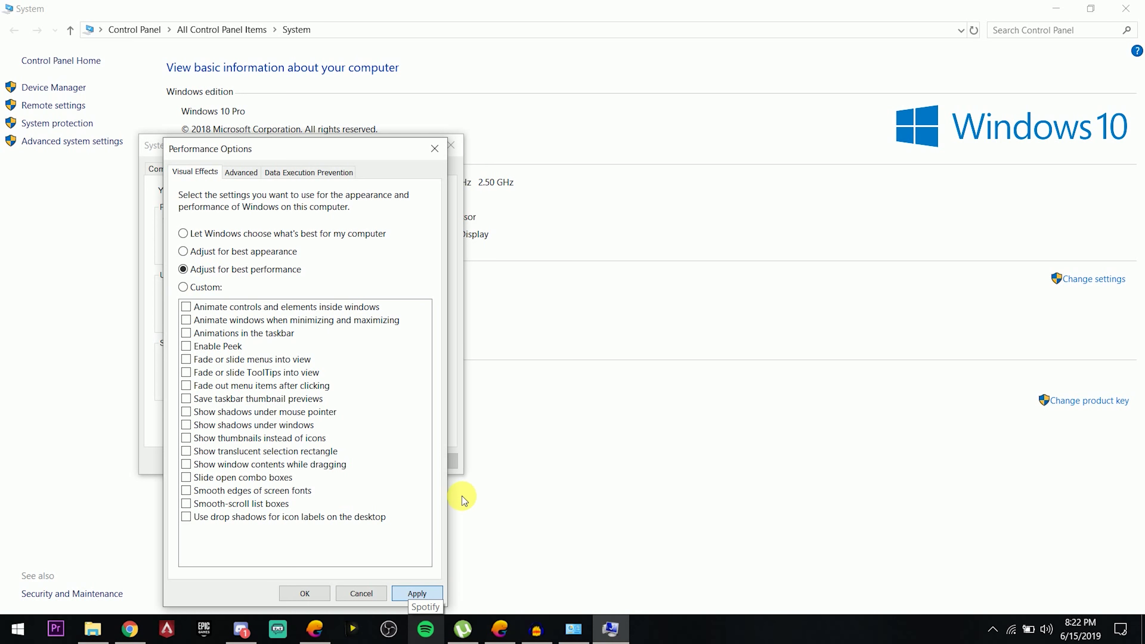
Check the CPU load in Task Manager while the performance options are being applied, and return to the Performance Options dialog
{"action": "left_click", "coordinate": [572, 631]}
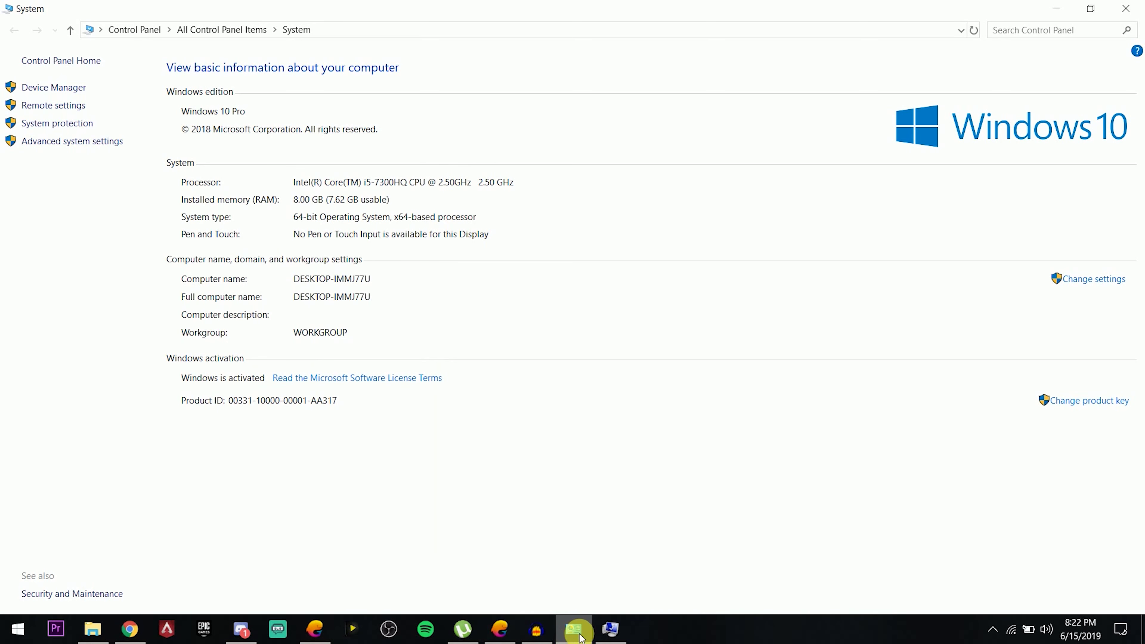
{"action": "left_click", "coordinate": [614, 633]}
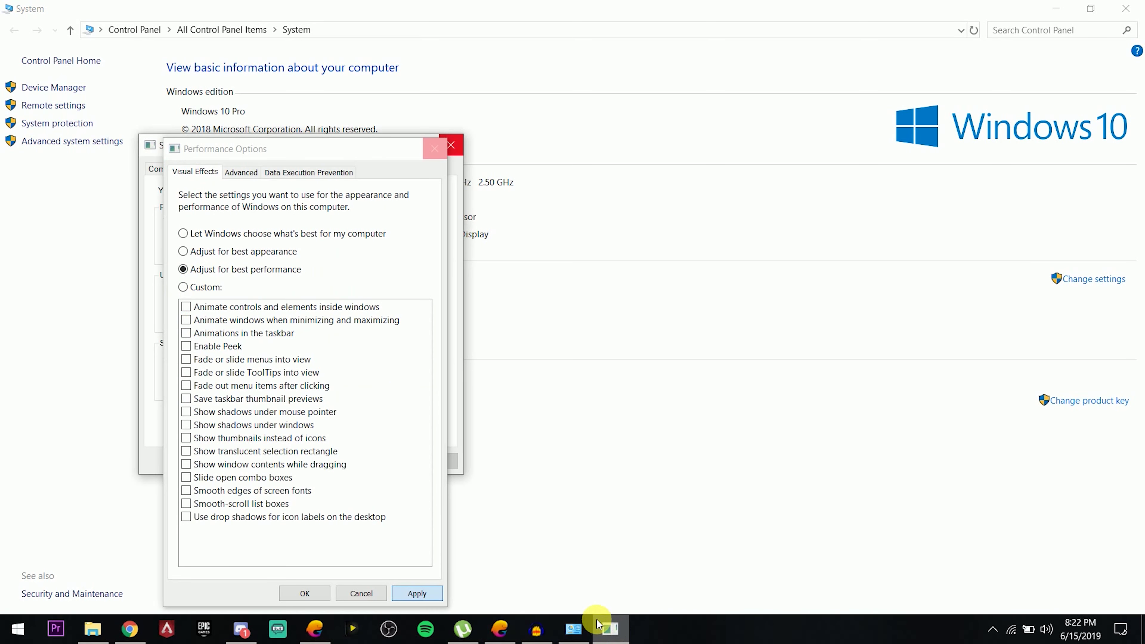
{"action": "right_click", "coordinate": [712, 631]}
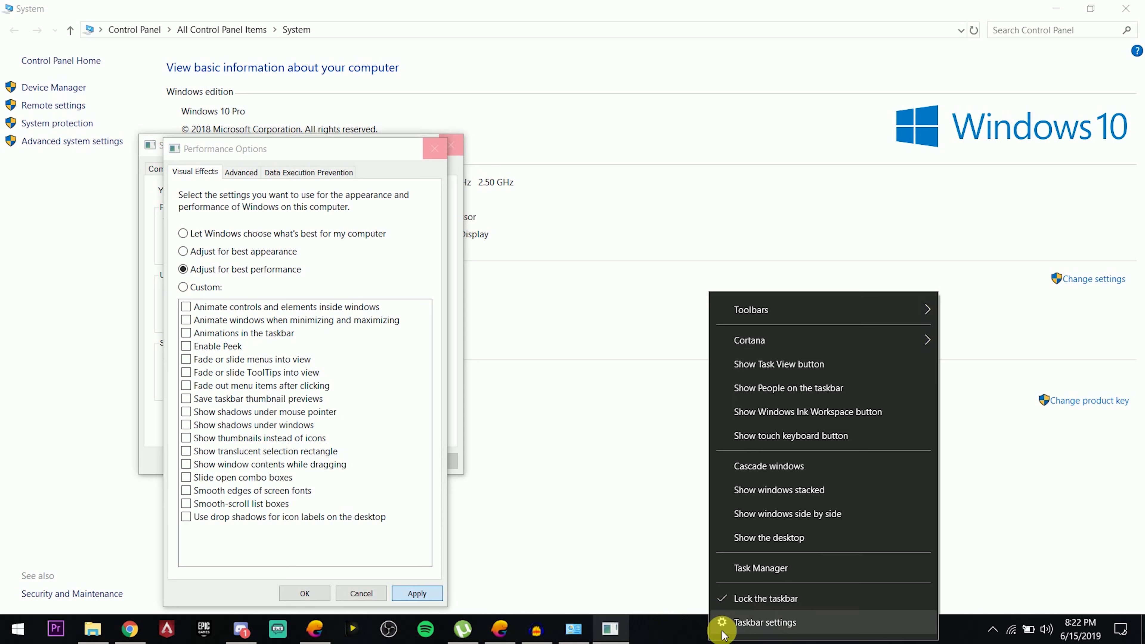
{"action": "left_click", "coordinate": [766, 569]}
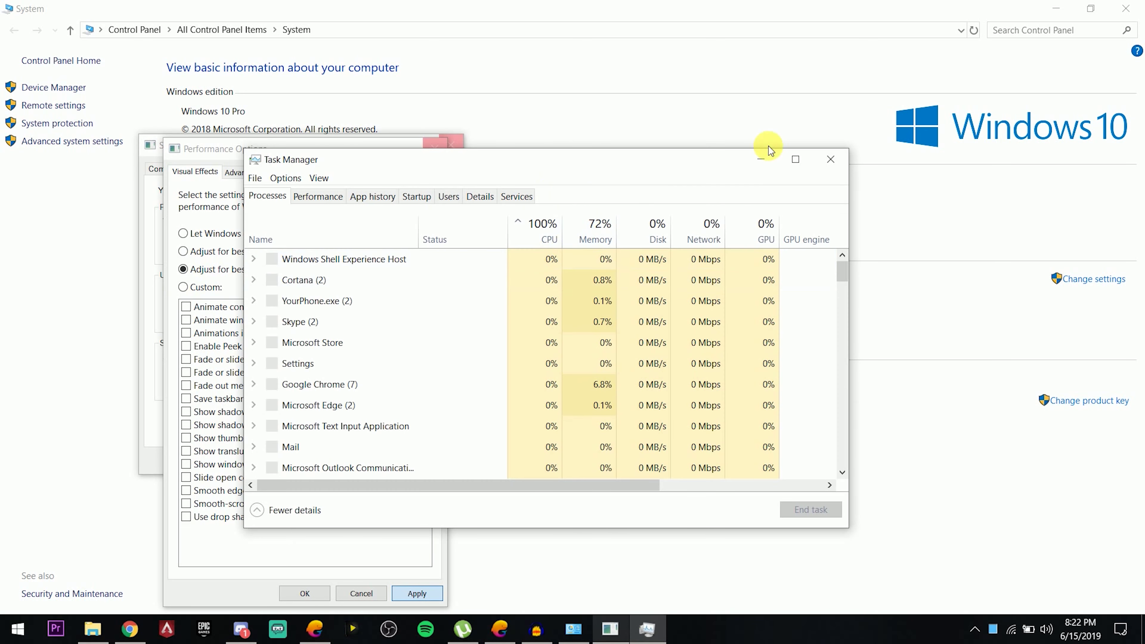
{"action": "left_click", "coordinate": [761, 159]}
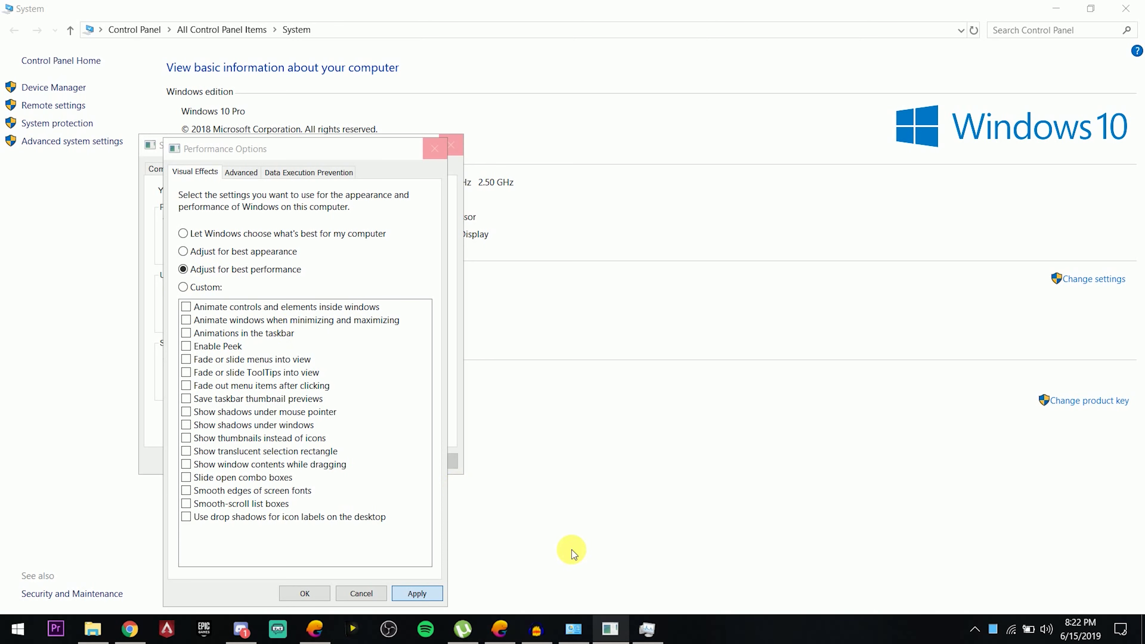
{"action": "left_click", "coordinate": [648, 628]}
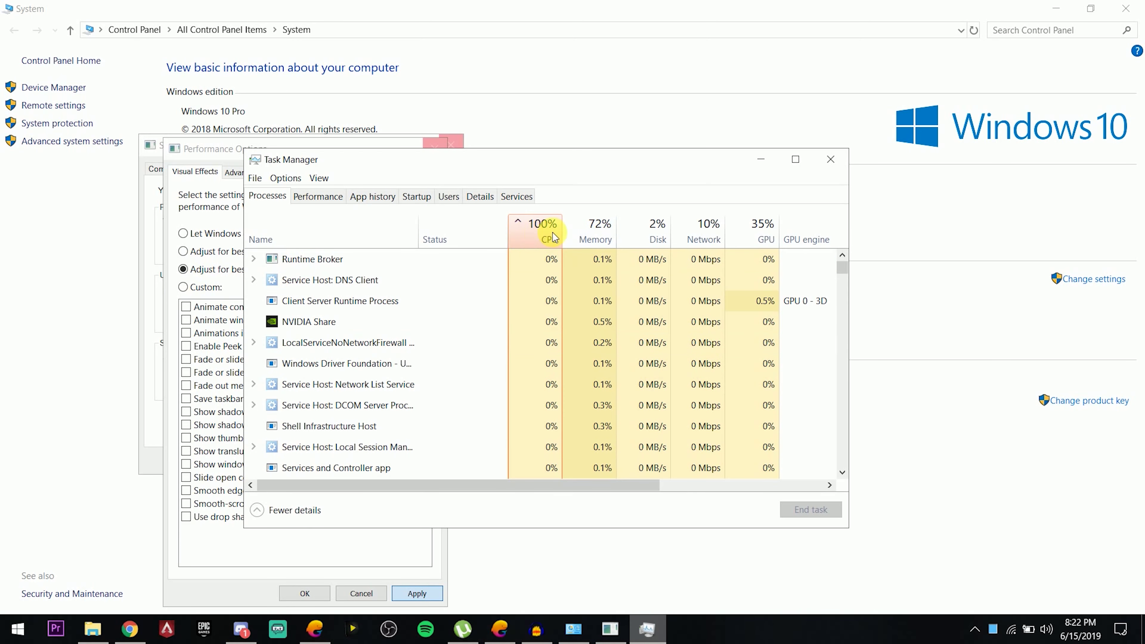
{"action": "left_click", "coordinate": [830, 159]}
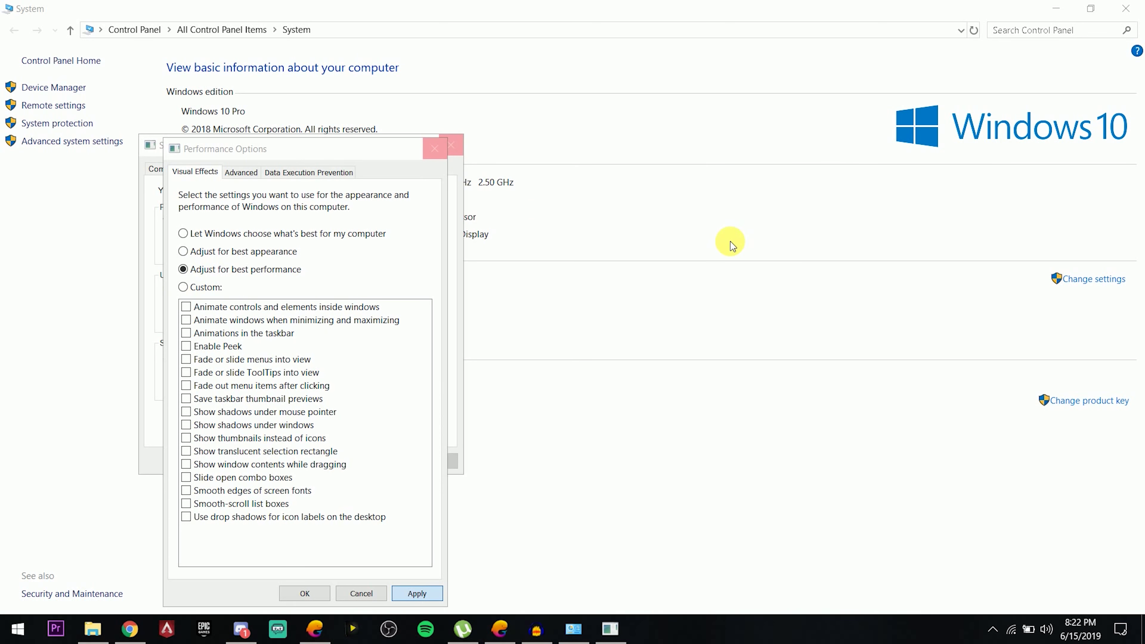
{"action": "left_click", "coordinate": [303, 153]}
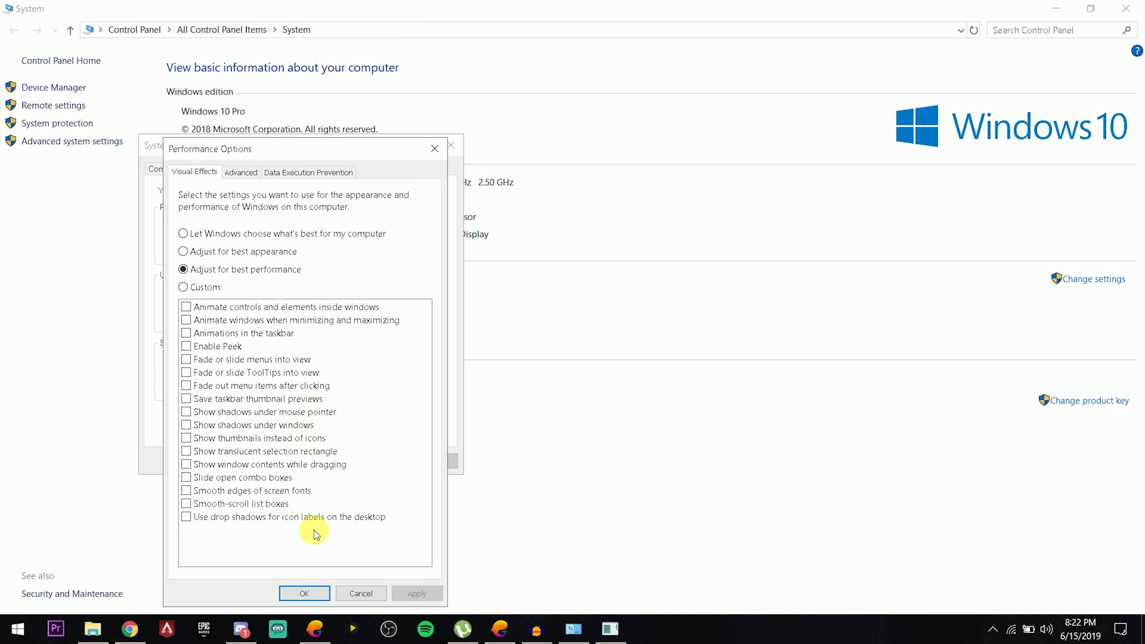
Confirm the Performance Options and System Properties dialogs and close the System window
{"action": "left_click", "coordinate": [310, 594]}
{"action": "left_click", "coordinate": [306, 464]}
{"action": "left_click", "coordinate": [1123, 10]}
{"action": "right_click", "coordinate": [705, 169]}
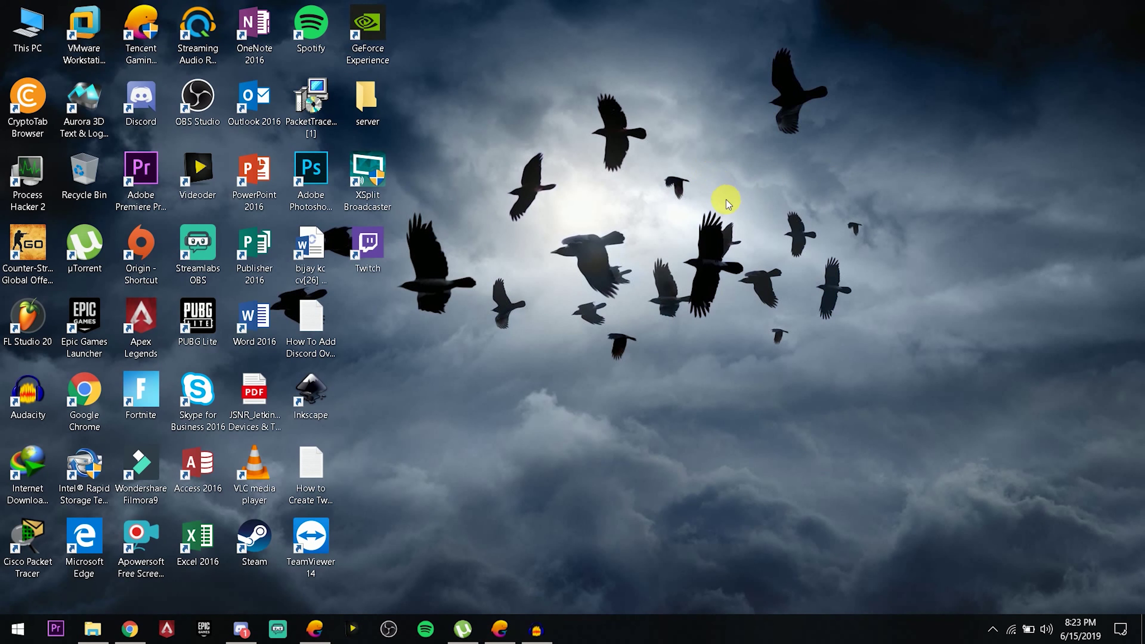
{"action": "left_click", "coordinate": [717, 212]}
{"action": "right_click", "coordinate": [711, 186]}
{"action": "left_click", "coordinate": [730, 231]}
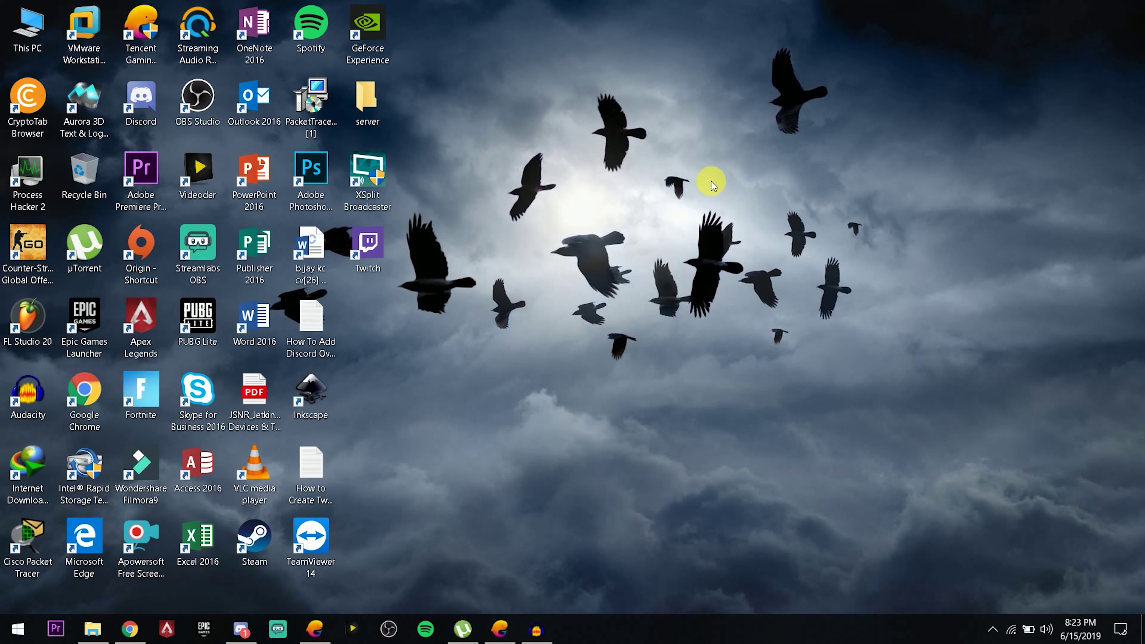
{"action": "right_click", "coordinate": [711, 168]}
{"action": "left_click", "coordinate": [731, 218]}
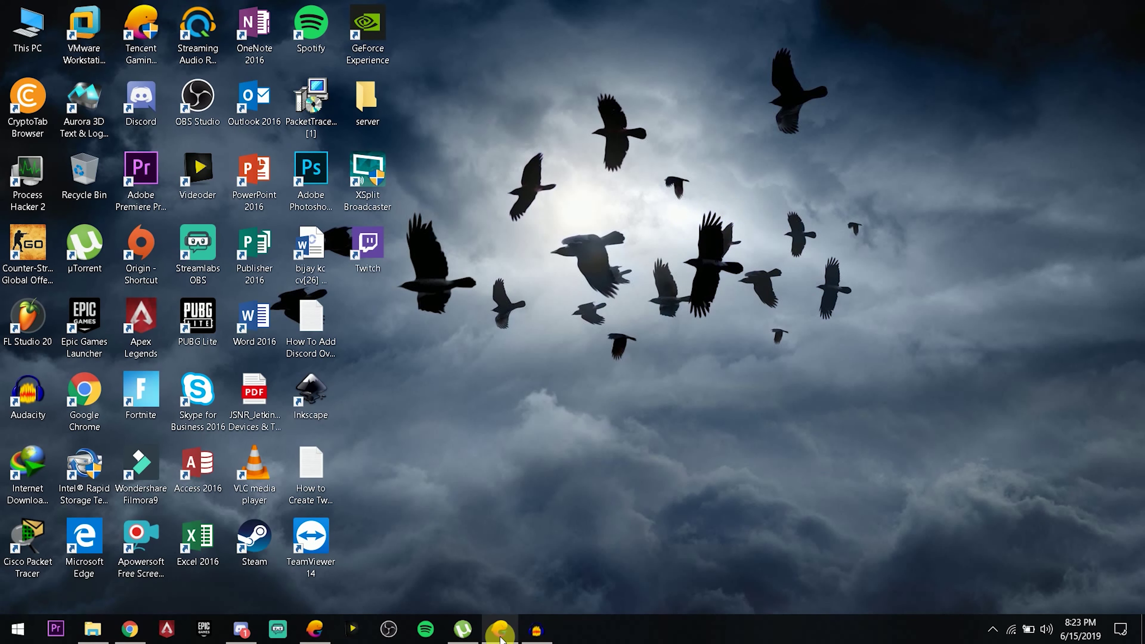
Open Task Manager and maximize its window to examine the running processes
{"action": "right_click", "coordinate": [664, 637]}
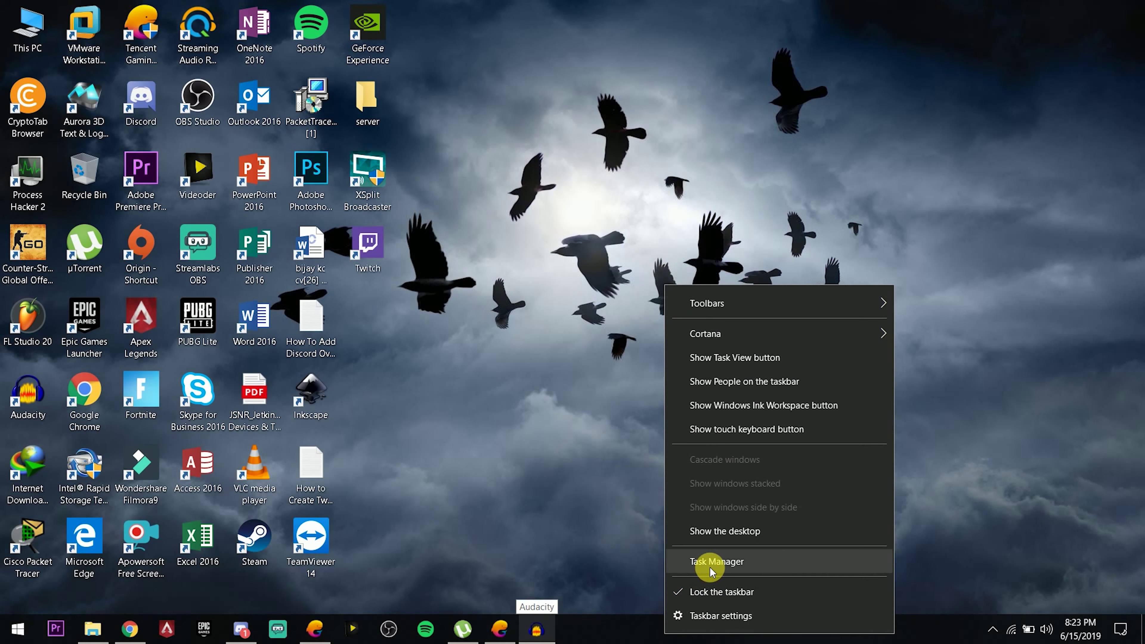
{"action": "left_click", "coordinate": [705, 566]}
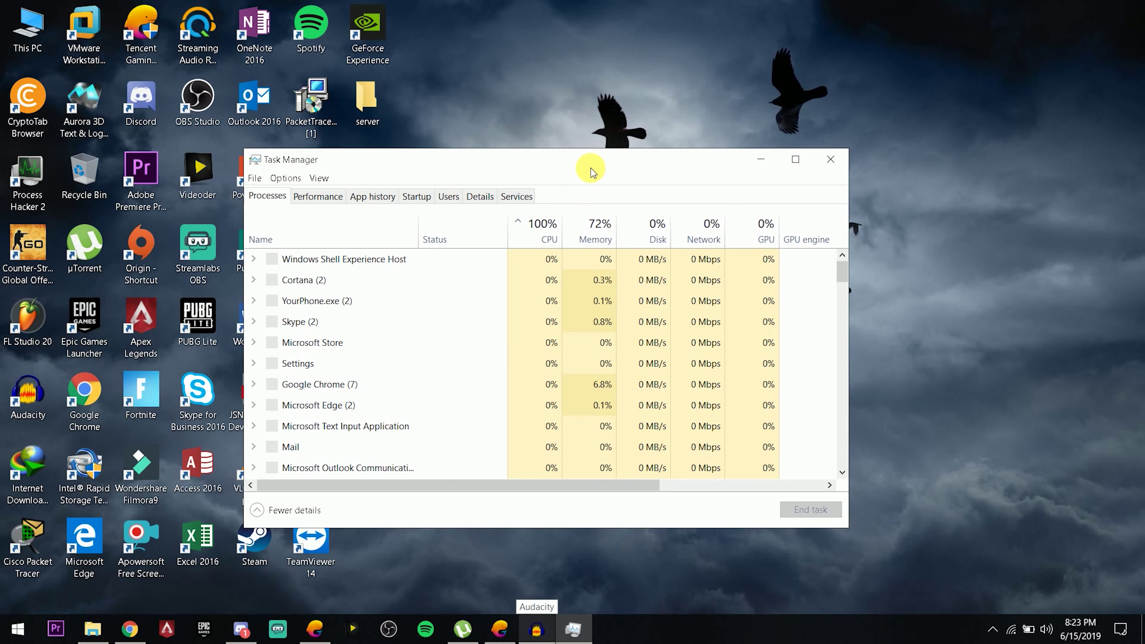
{"action": "left_click_drag", "start_coordinate": [597, 165], "coordinate": [529, 115]}
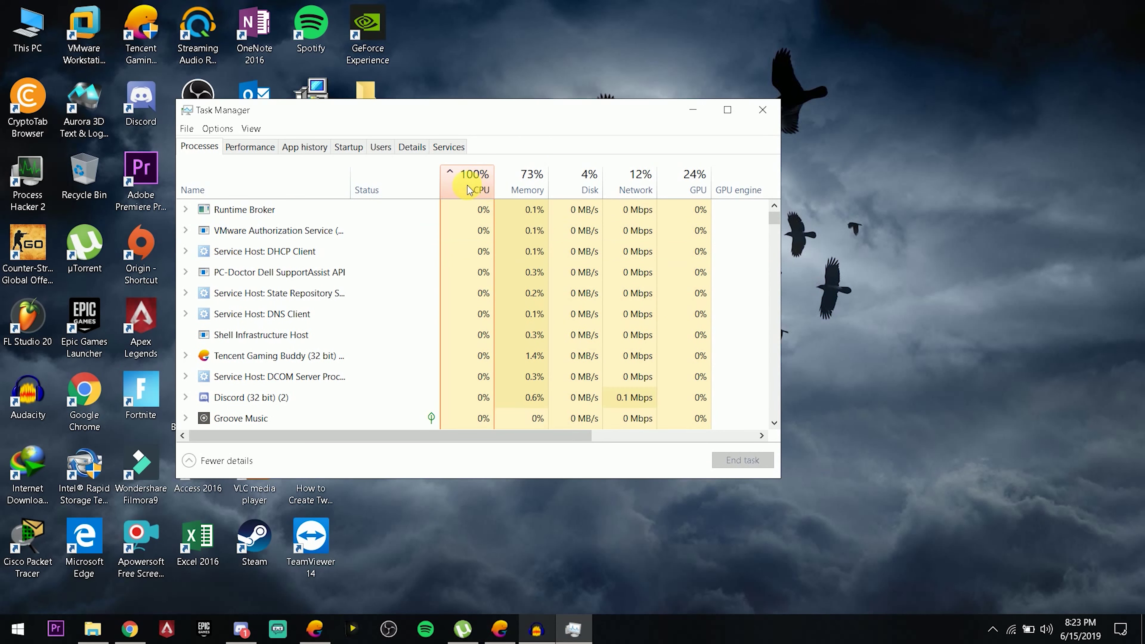
{"action": "left_click", "coordinate": [693, 110]}
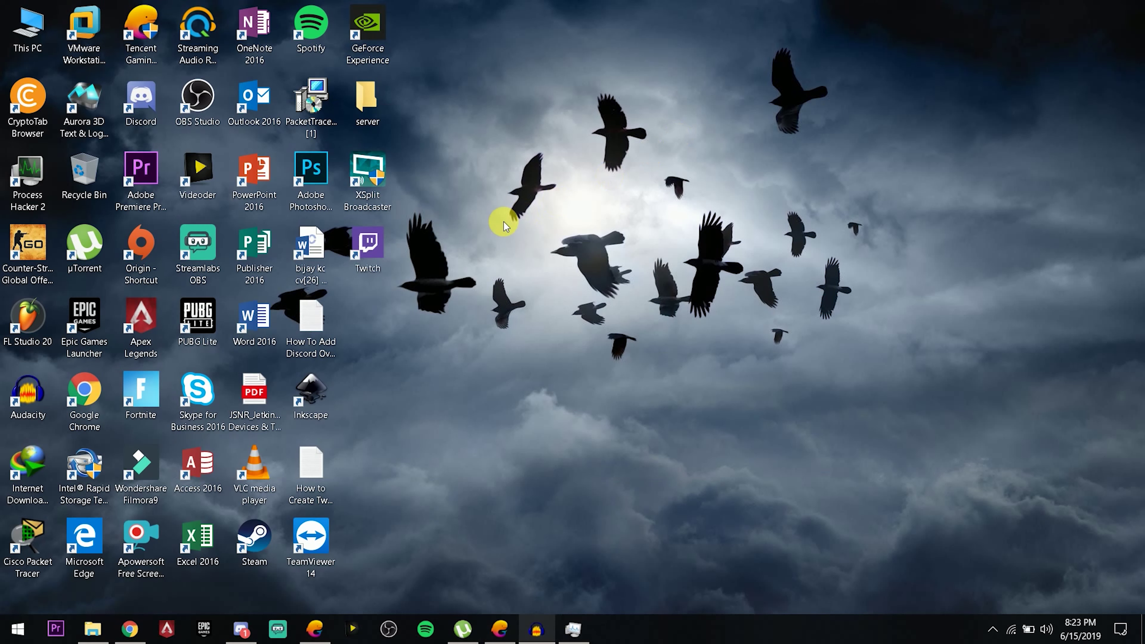
{"action": "left_click", "coordinate": [574, 628]}
{"action": "left_click", "coordinate": [727, 110]}
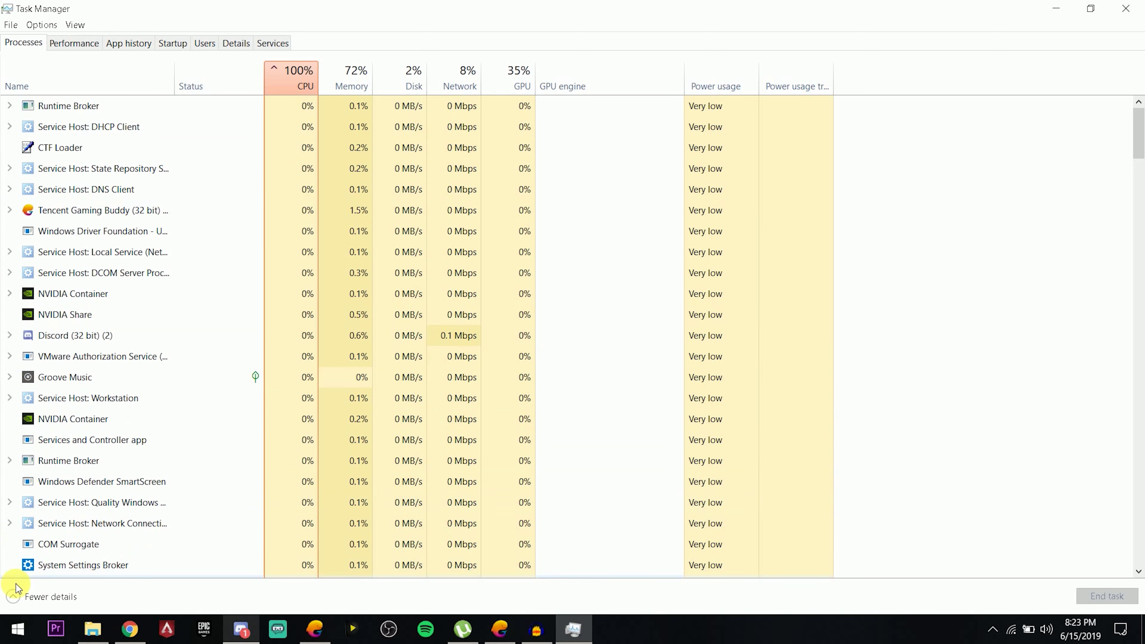
Examine the Startup section and the expanded list of processes running under the signed-in user account
{"action": "left_click", "coordinate": [171, 44]}
{"action": "left_click", "coordinate": [214, 48]}
{"action": "left_click", "coordinate": [180, 110]}
{"action": "left_click", "coordinate": [10, 106]}
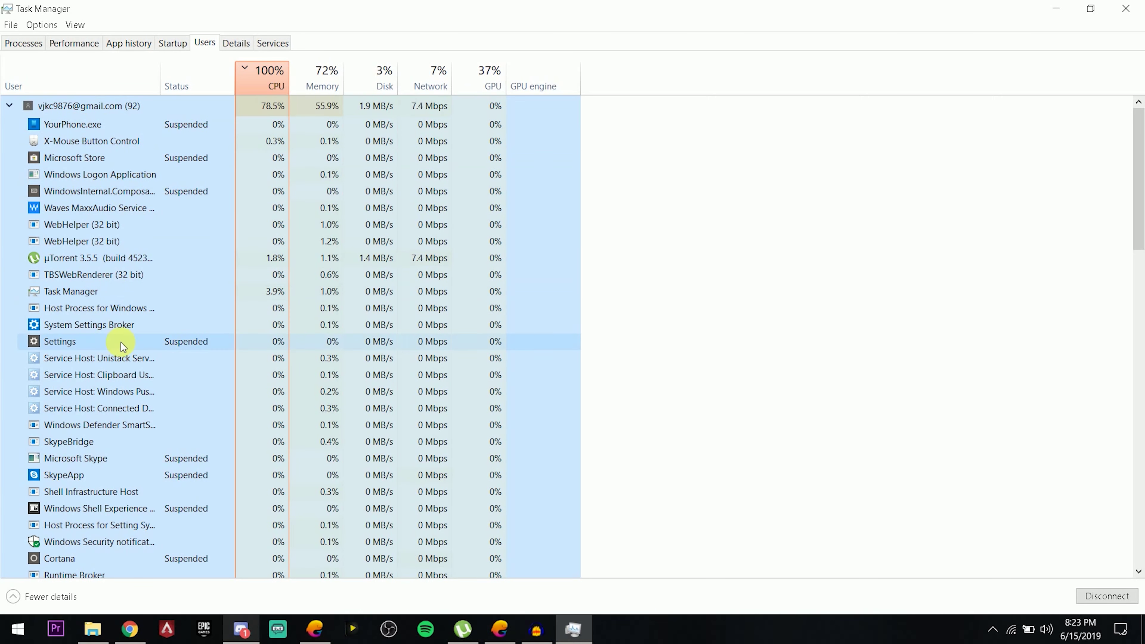
{"action": "scroll", "coordinate": [153, 406], "scroll_direction": "down", "scroll_amount": 4}
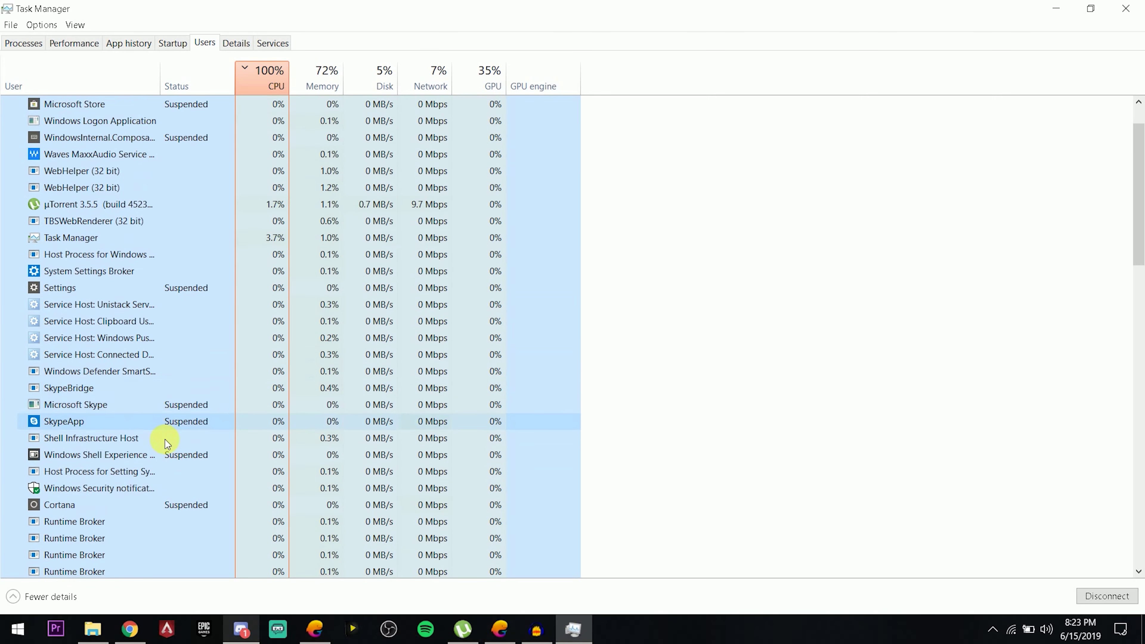
Sort the running processes by highest CPU usage and show the performance readings in the compact summary view
{"action": "left_click", "coordinate": [27, 43]}
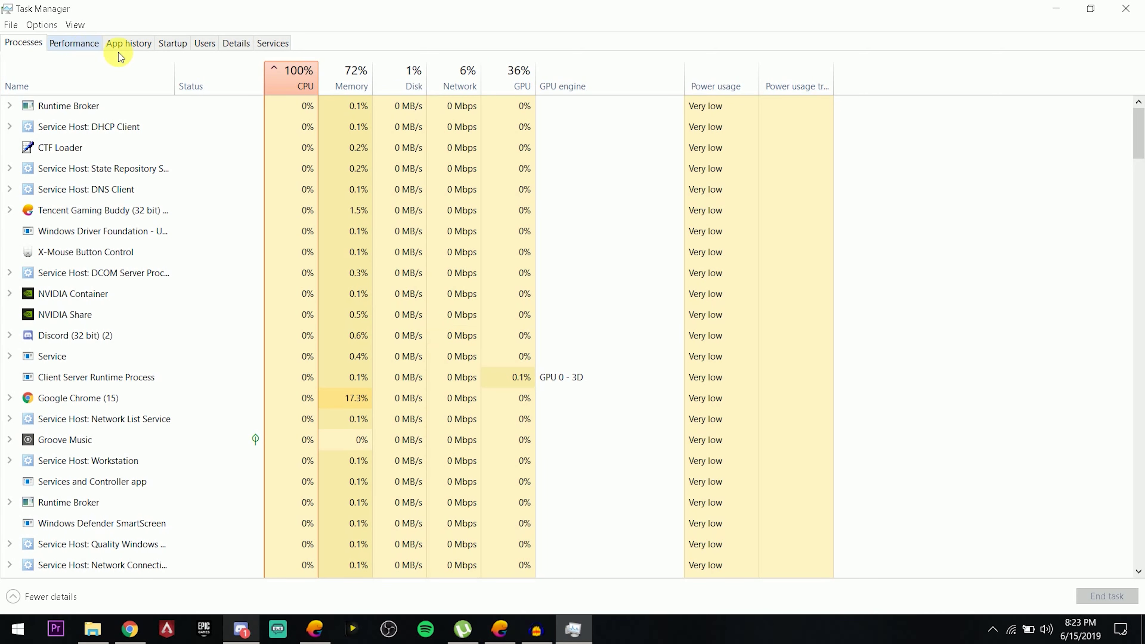
{"action": "left_click", "coordinate": [279, 82]}
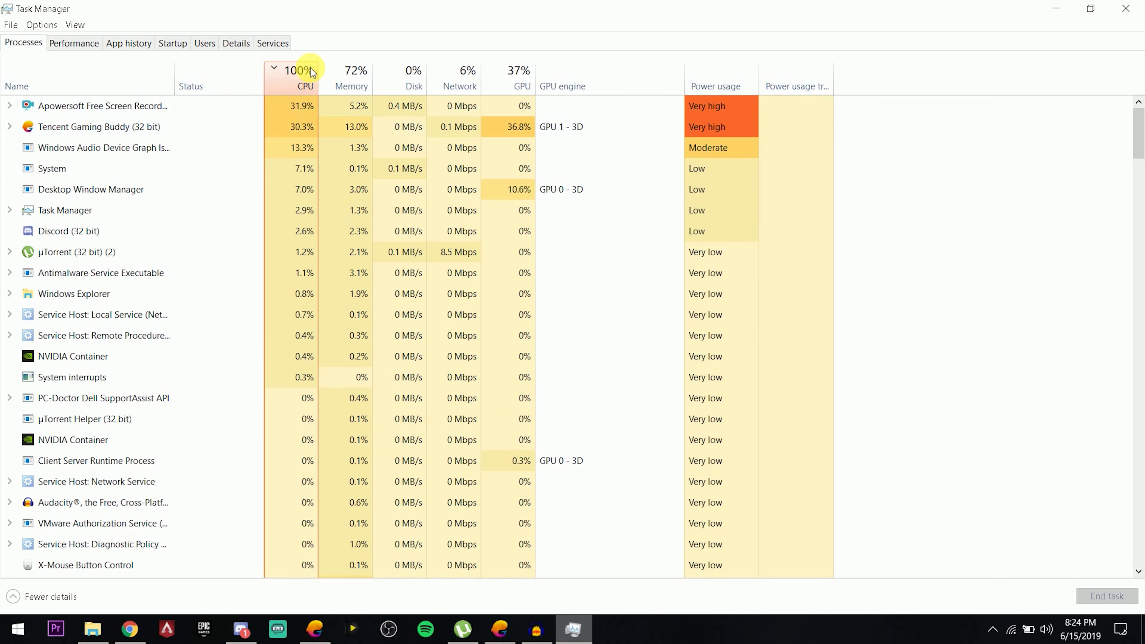
{"action": "left_click", "coordinate": [77, 42]}
{"action": "double_click", "coordinate": [18, 75]}
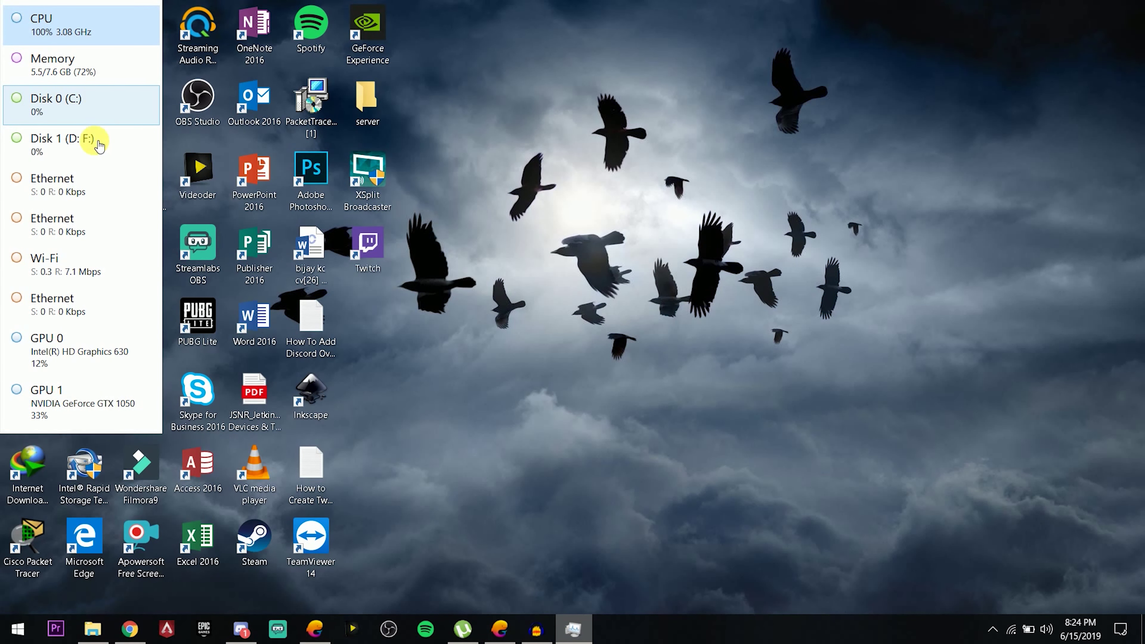
Check the GPU 0, GPU 1 and CPU entries in the performance summary and move the summary away from the desktop's corner
{"action": "left_click", "coordinate": [73, 345]}
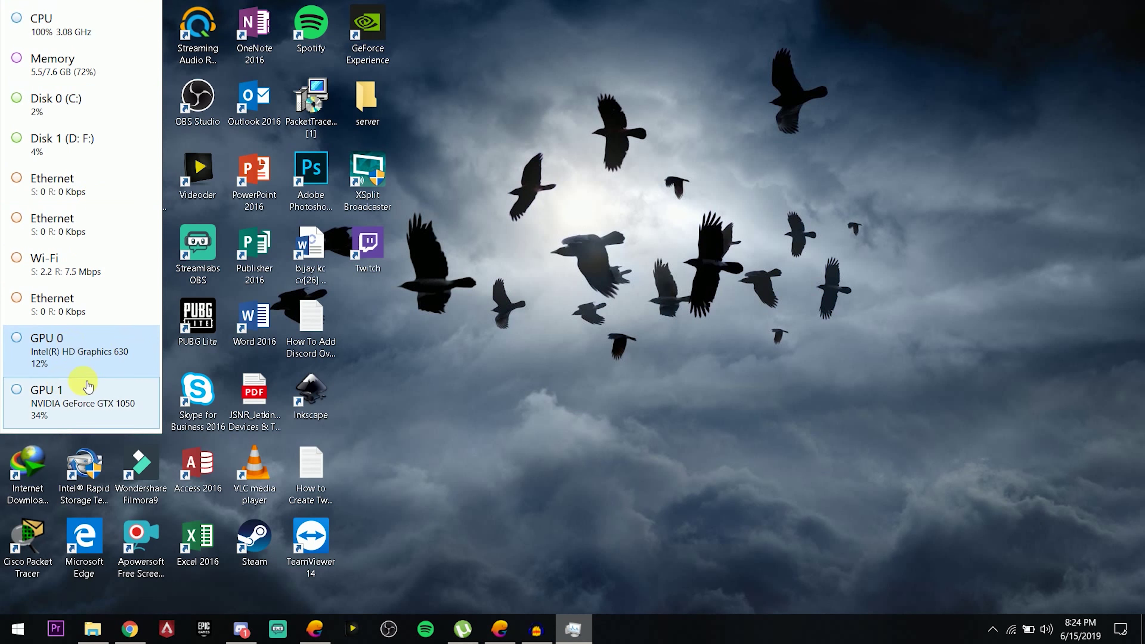
{"action": "left_click", "coordinate": [63, 414]}
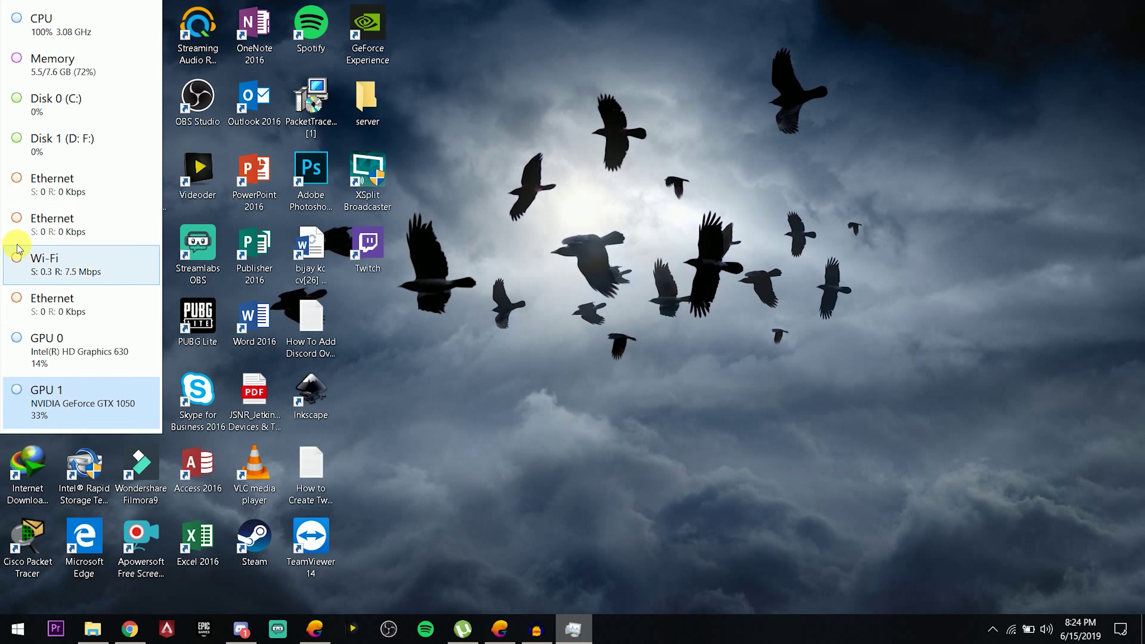
{"action": "left_click", "coordinate": [75, 30]}
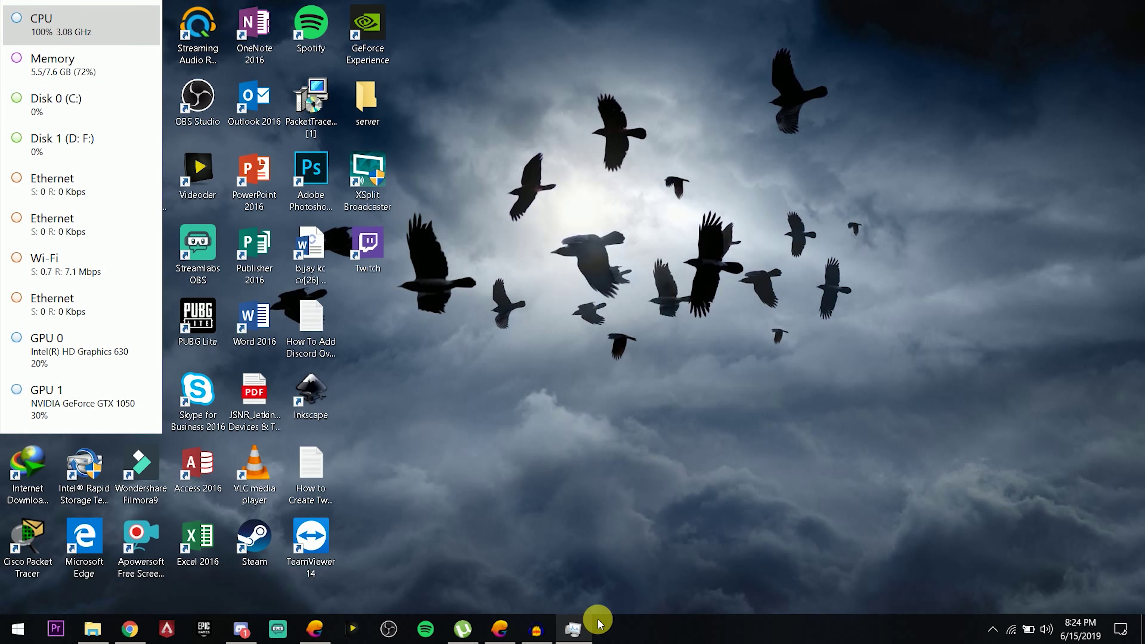
{"action": "left_click_drag", "start_coordinate": [26, 32], "coordinate": [348, 134]}
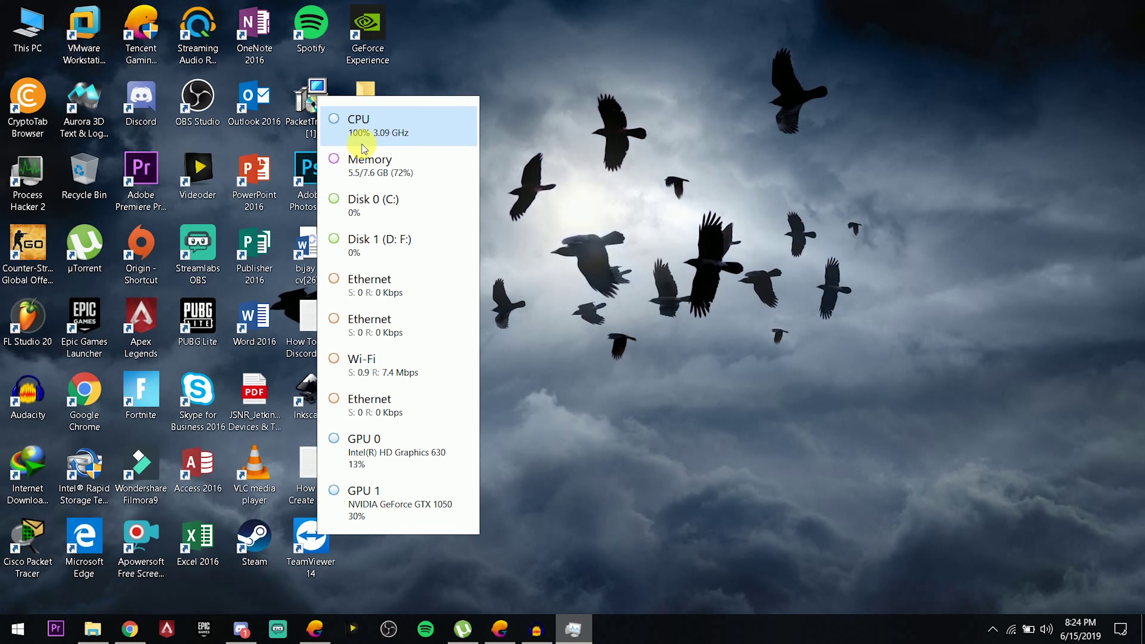
Restore the full Task Manager window, move it to the upper part of the desktop and show the running processes
{"action": "double_click", "coordinate": [368, 112]}
{"action": "left_click_drag", "start_coordinate": [621, 101], "coordinate": [207, 28]}
{"action": "left_click", "coordinate": [238, 48]}
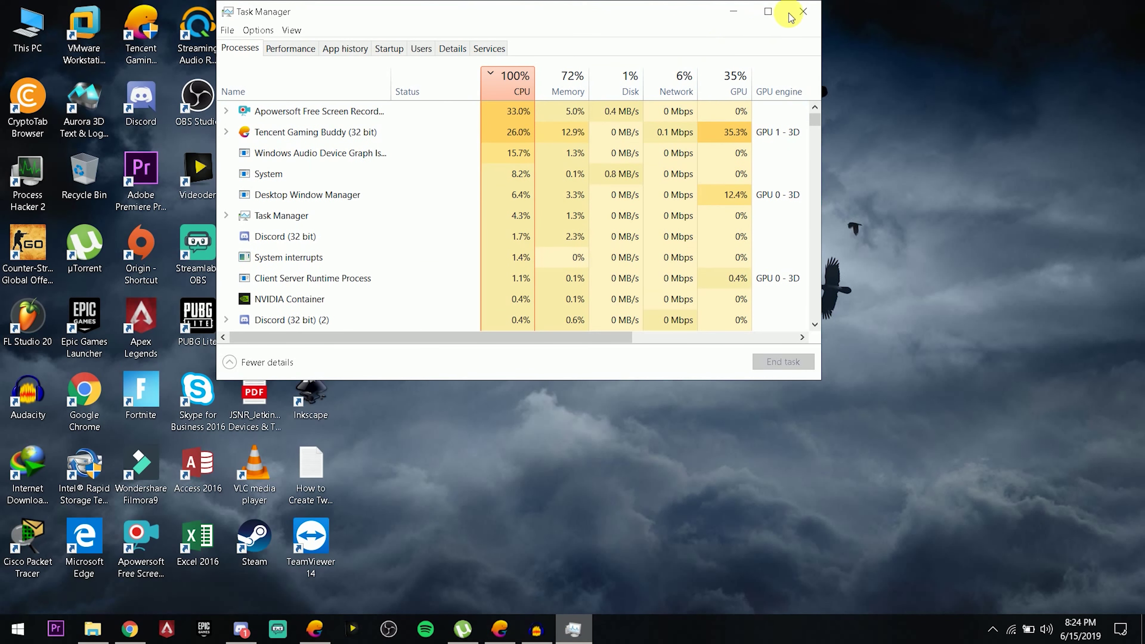
Close and reopen Task Manager, and examine the running processes further down the list sorted by CPU usage
{"action": "left_click", "coordinate": [801, 12]}
{"action": "right_click", "coordinate": [665, 630]}
{"action": "left_click", "coordinate": [713, 561]}
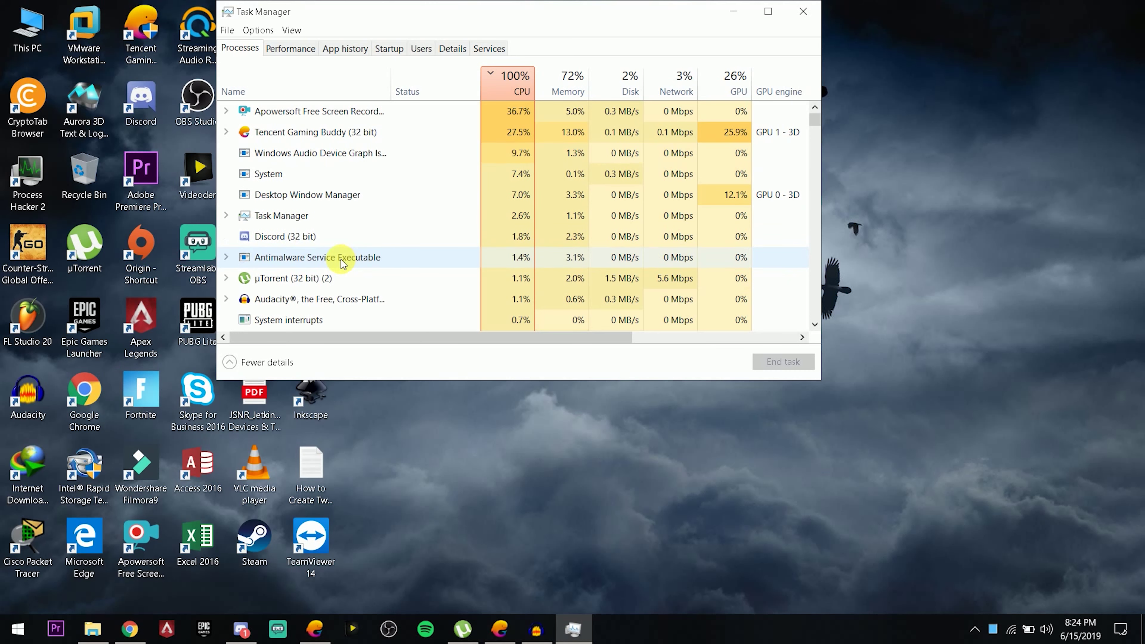
{"action": "left_click", "coordinate": [307, 257]}
{"action": "scroll", "coordinate": [353, 255], "scroll_direction": "down", "scroll_amount": 1}
{"action": "scroll", "coordinate": [353, 255], "scroll_direction": "down", "scroll_amount": 2}
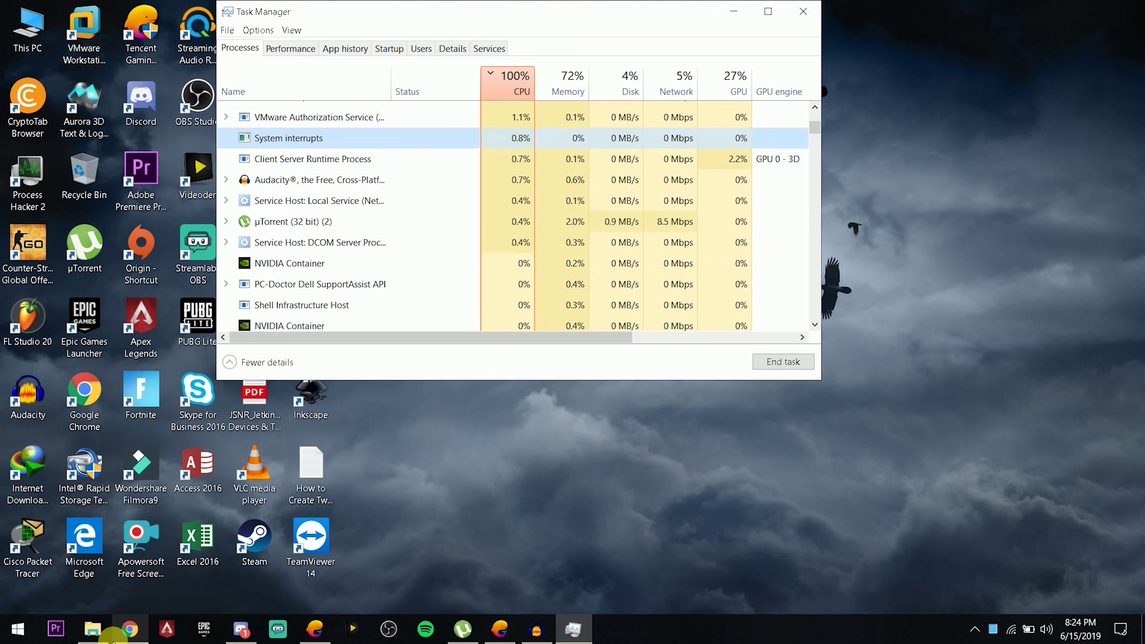
Open a File Explorer window, move it across the desktop and close it
{"action": "key", "text": "super+e"}
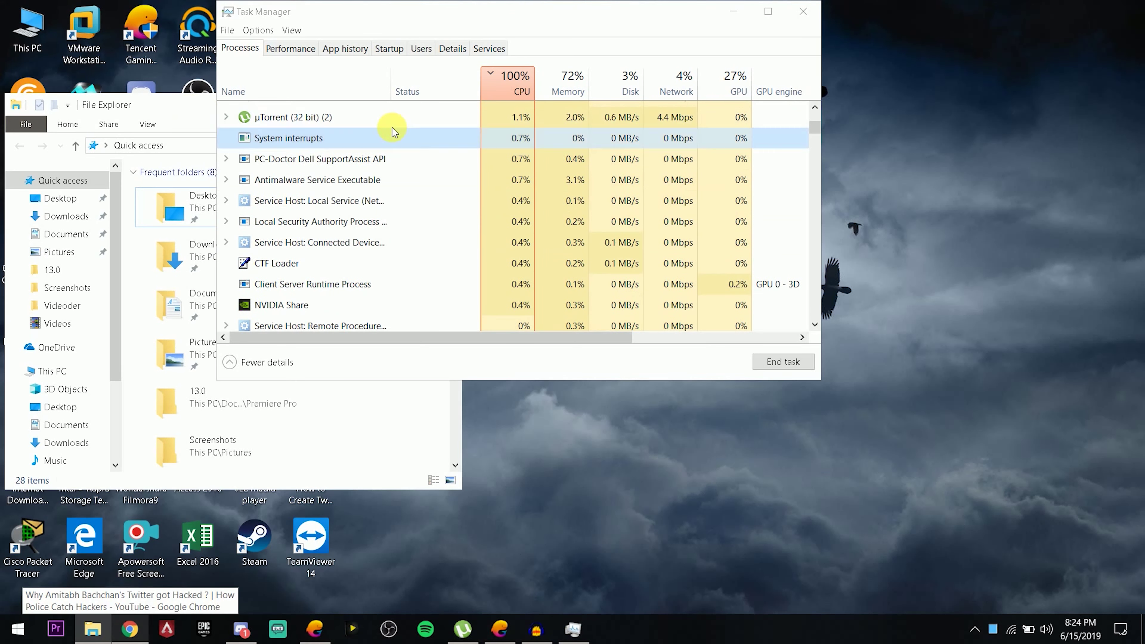
{"action": "left_click_drag", "start_coordinate": [153, 115], "coordinate": [537, 131]}
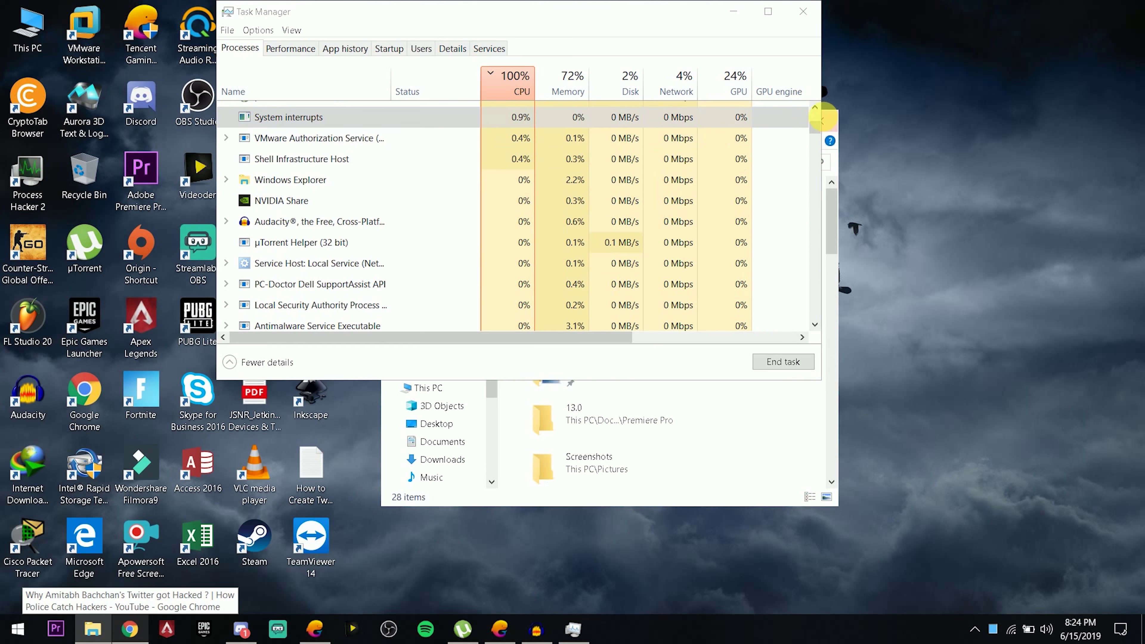
{"action": "left_click", "coordinate": [831, 120]}
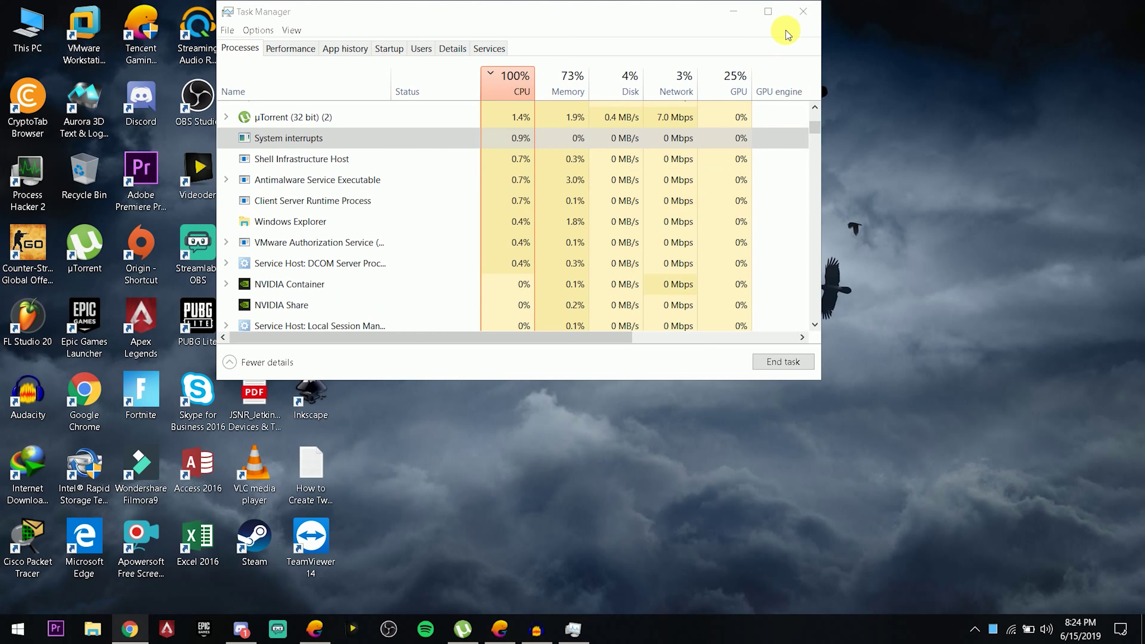
Close Task Manager and refresh the desktop twice
{"action": "left_click", "coordinate": [800, 13]}
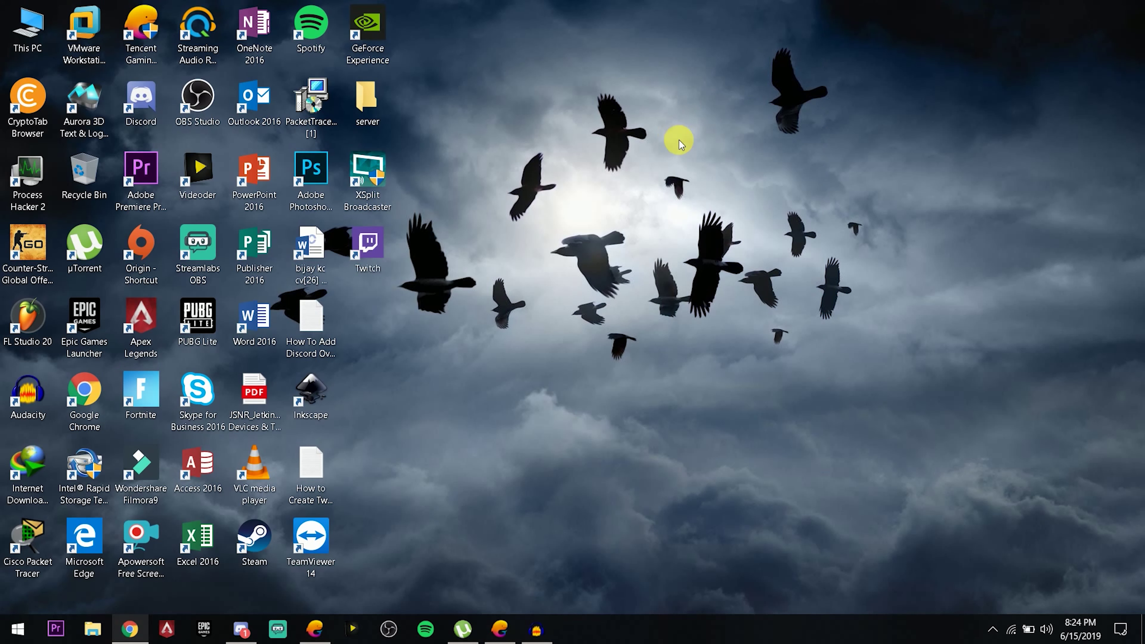
{"action": "right_click", "coordinate": [674, 130]}
{"action": "left_click", "coordinate": [690, 180]}
{"action": "right_click", "coordinate": [667, 158]}
{"action": "left_click", "coordinate": [677, 205]}
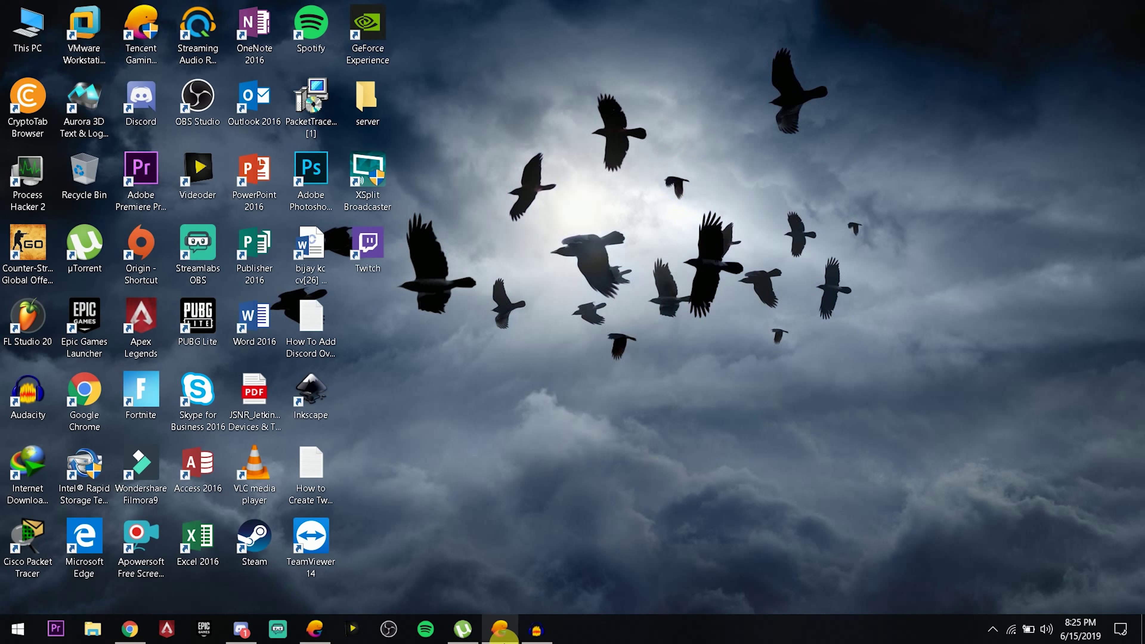
Switch to µTorrent to check the active download and minimize its window
{"action": "left_click", "coordinate": [464, 631]}
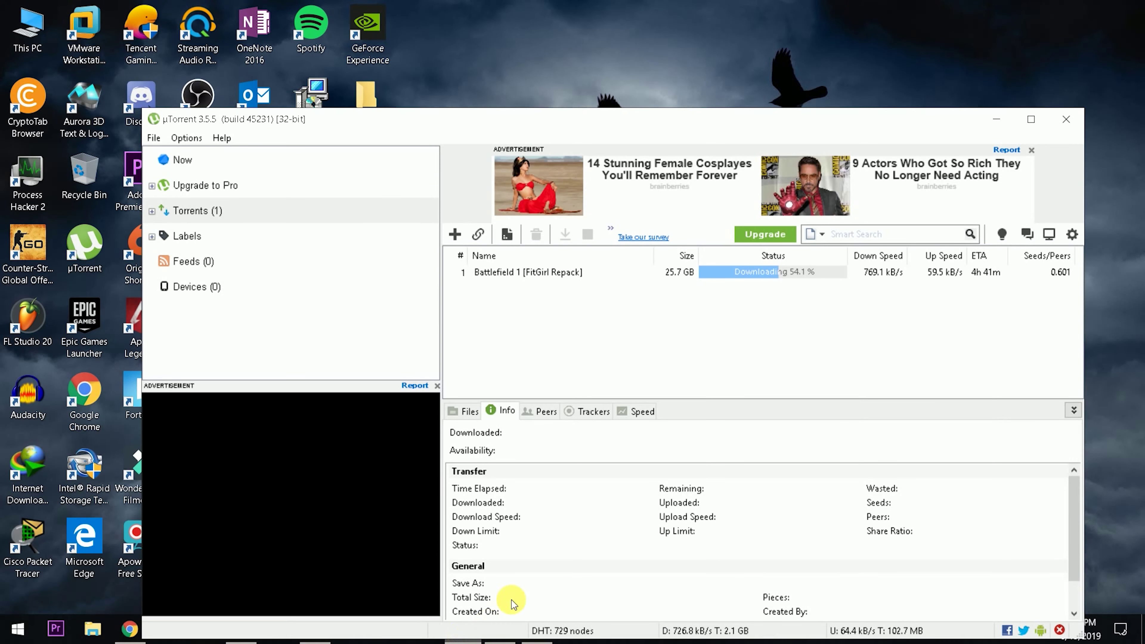
{"action": "left_click", "coordinate": [1001, 119]}
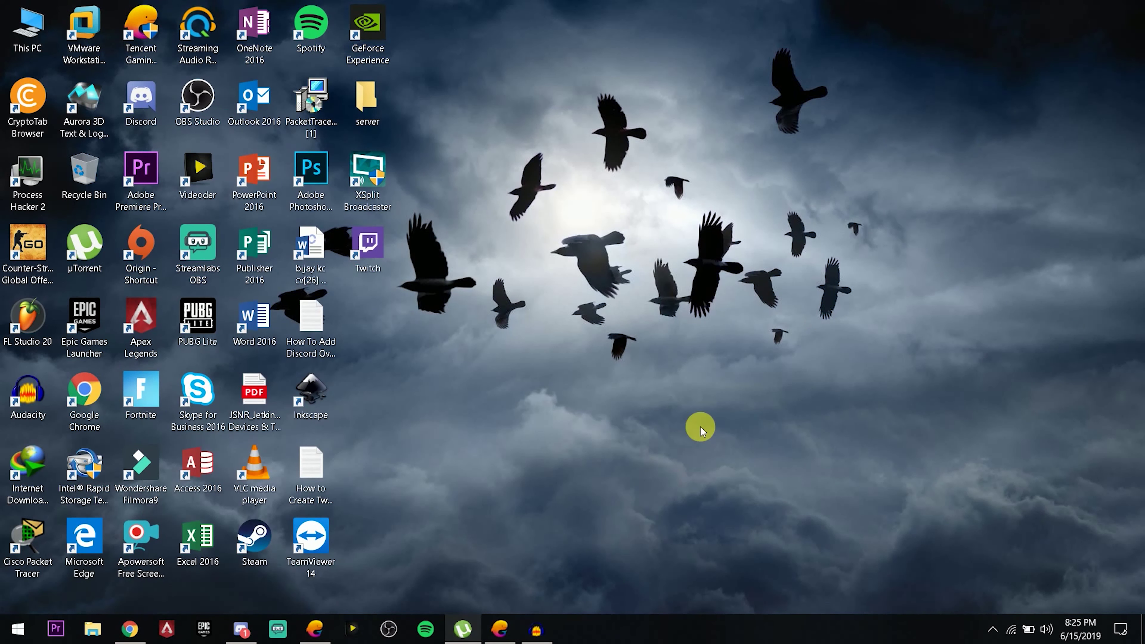
{"action": "mouse_move", "coordinate": [499, 629]}
Refresh the empty desktop three times in a row
{"action": "right_click", "coordinate": [558, 152]}
{"action": "left_click", "coordinate": [572, 195]}
{"action": "right_click", "coordinate": [562, 155]}
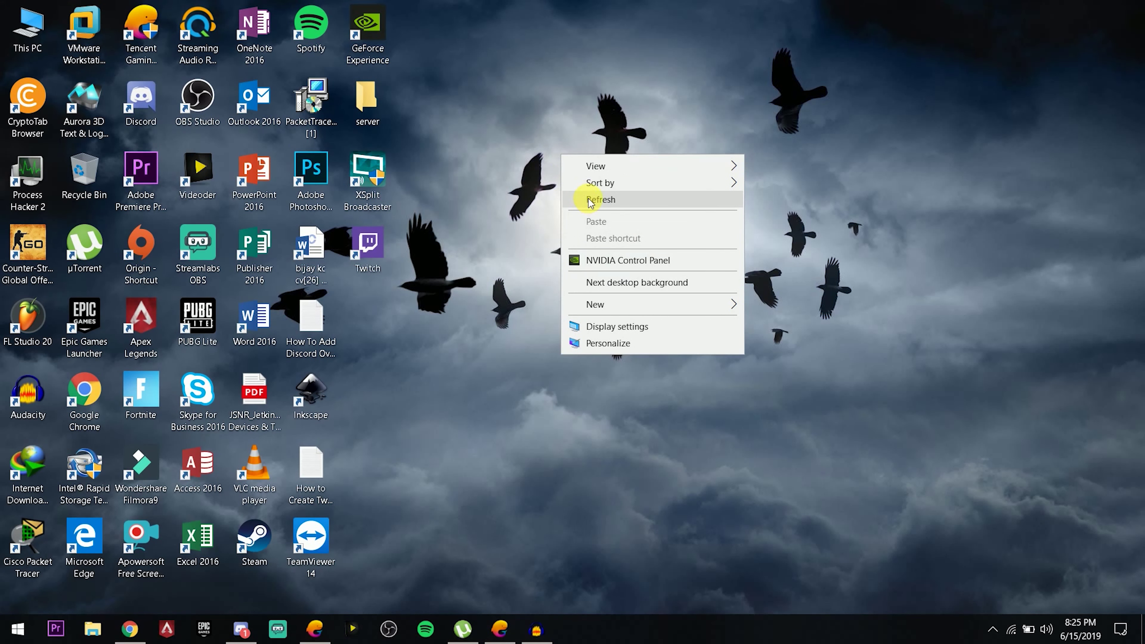
{"action": "left_click", "coordinate": [590, 200]}
{"action": "right_click", "coordinate": [565, 163]}
{"action": "left_click", "coordinate": [585, 211]}
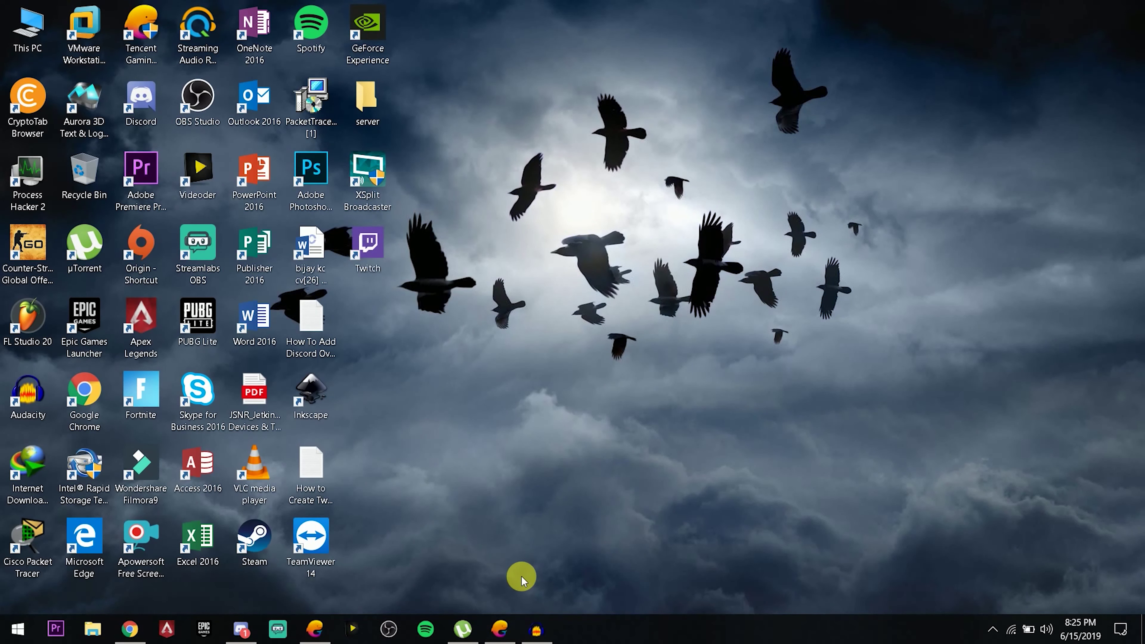
Briefly check the running Audacity window and access the screen recorder among the hidden notification icons
{"action": "left_click", "coordinate": [540, 636]}
{"action": "left_click", "coordinate": [539, 633]}
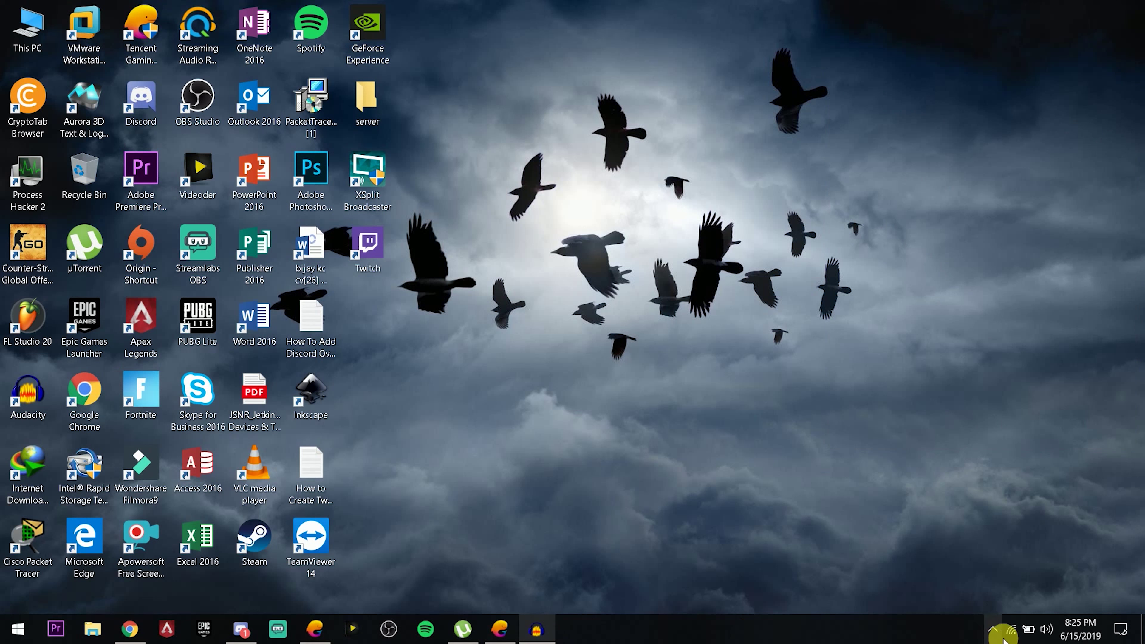
{"action": "left_click", "coordinate": [994, 627]}
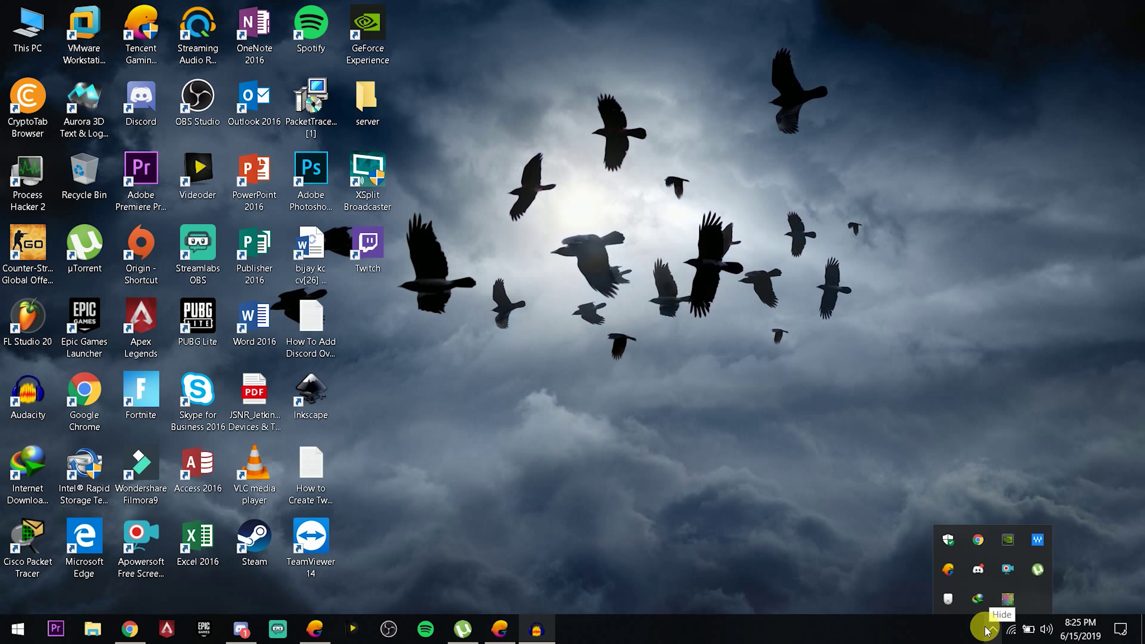
{"action": "left_click", "coordinate": [1007, 571]}
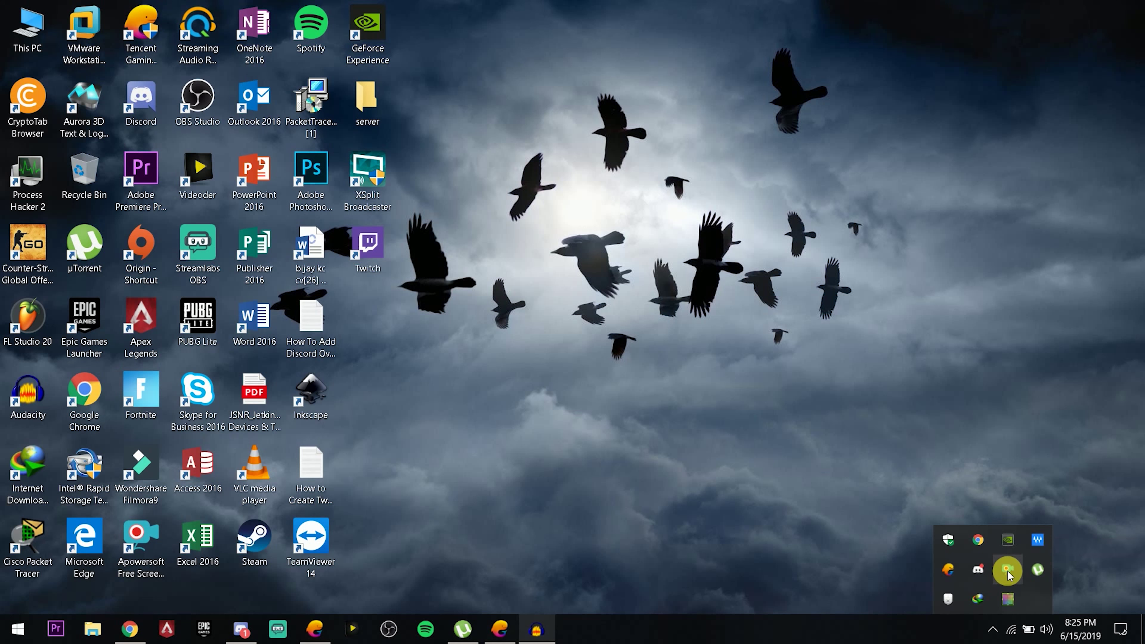